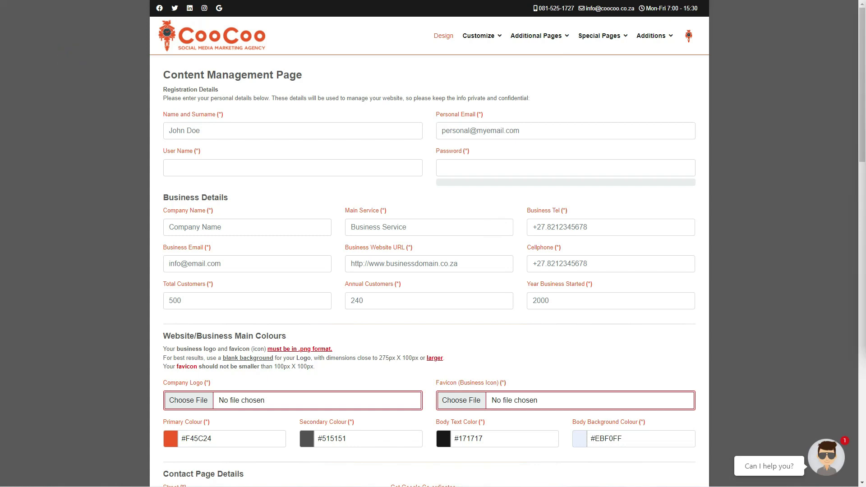
Step: Paste the contact's name and personal e-mail address into the registration fields
scroll(487, 255, "down", 2)
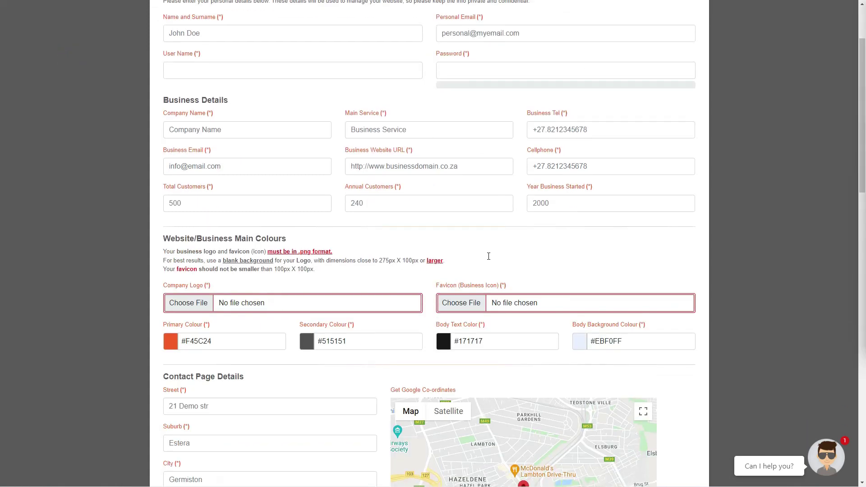
scroll(488, 256, "down", 2)
left_click_drag(858, 178, 862, 109)
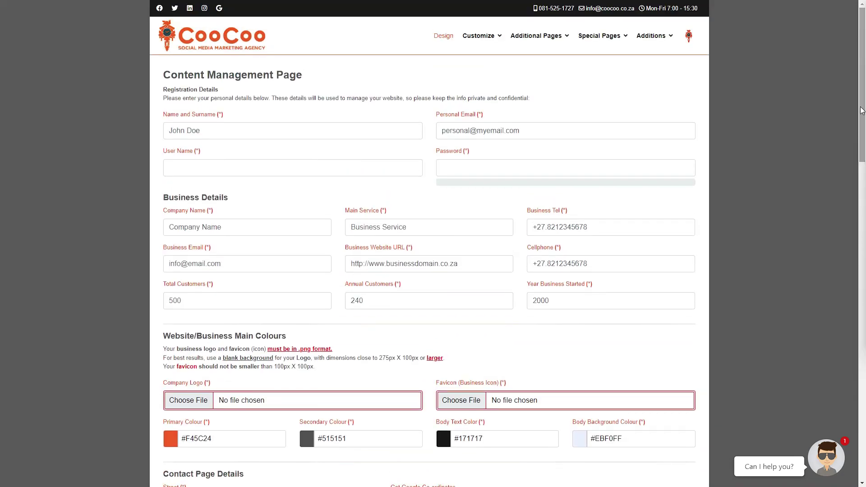
left_click(201, 128)
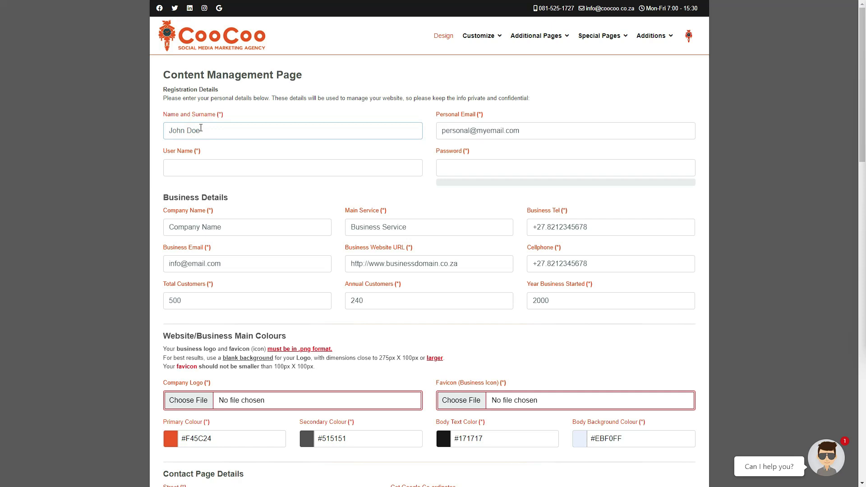
type("CooCoo Team")
left_click(106, 67)
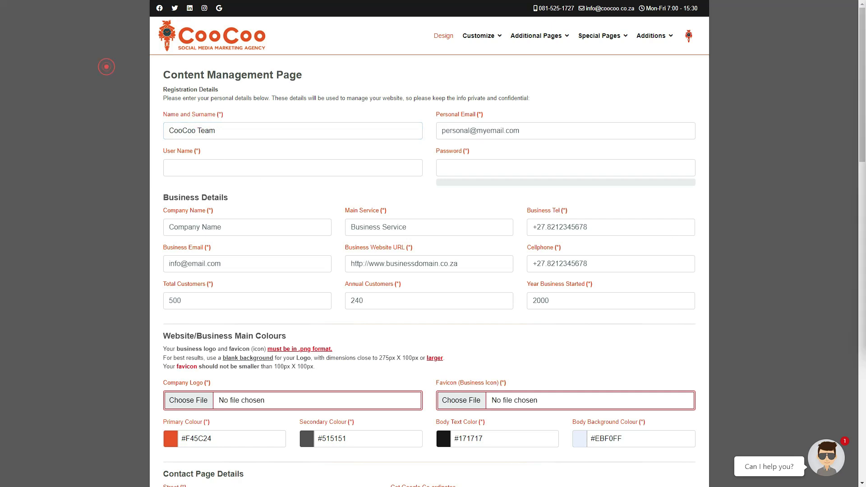
left_click(537, 130)
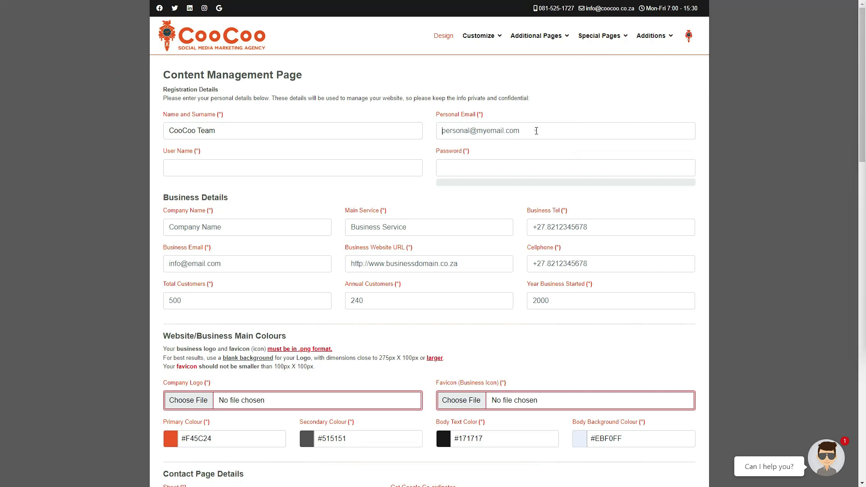
key("ctrl+v")
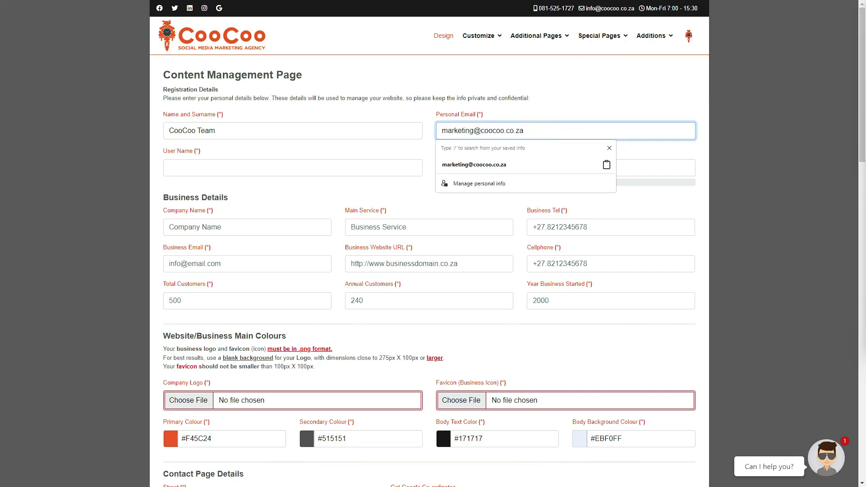
left_click(58, 73)
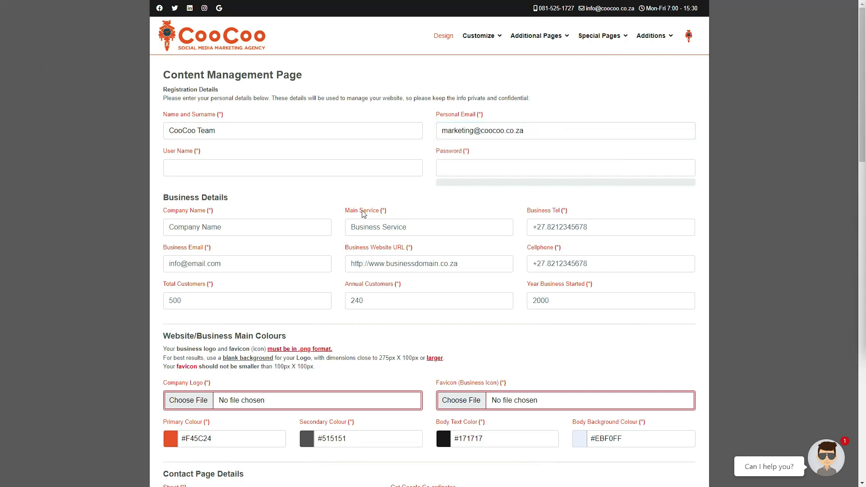
Step: Enter the account user name and paste a strong password
left_click(190, 165)
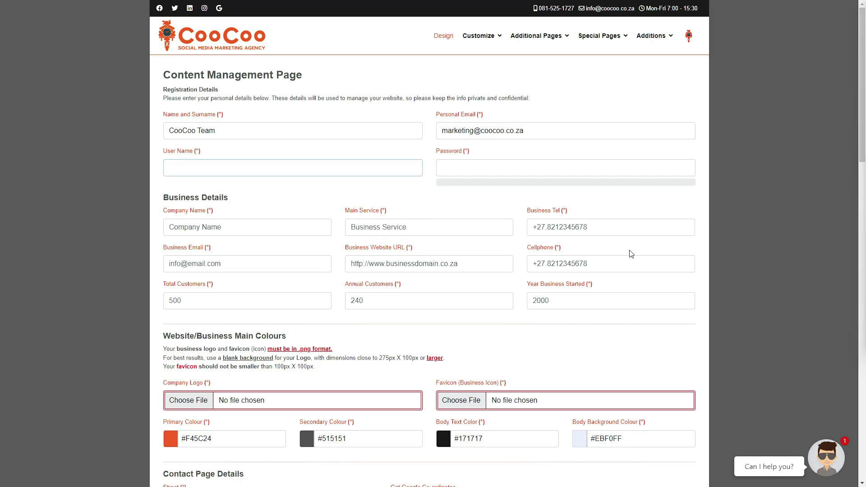
type("CCTeam")
left_click(79, 81)
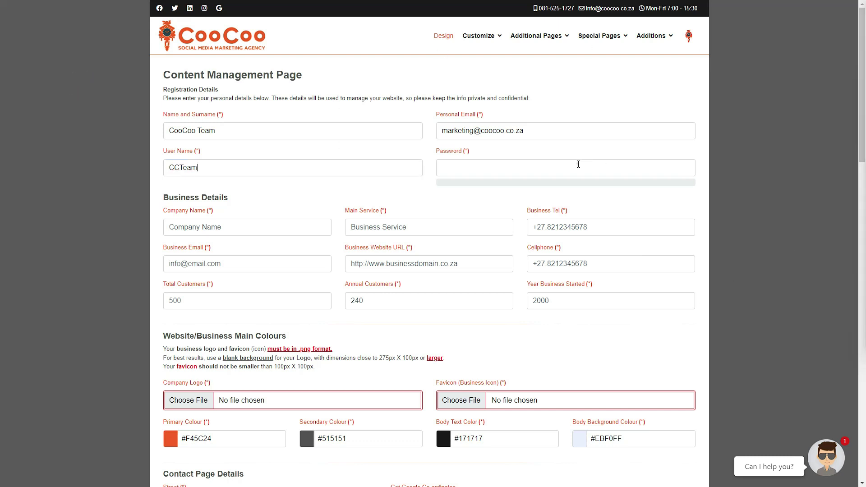
left_click(578, 165)
mouse_move(183, 156)
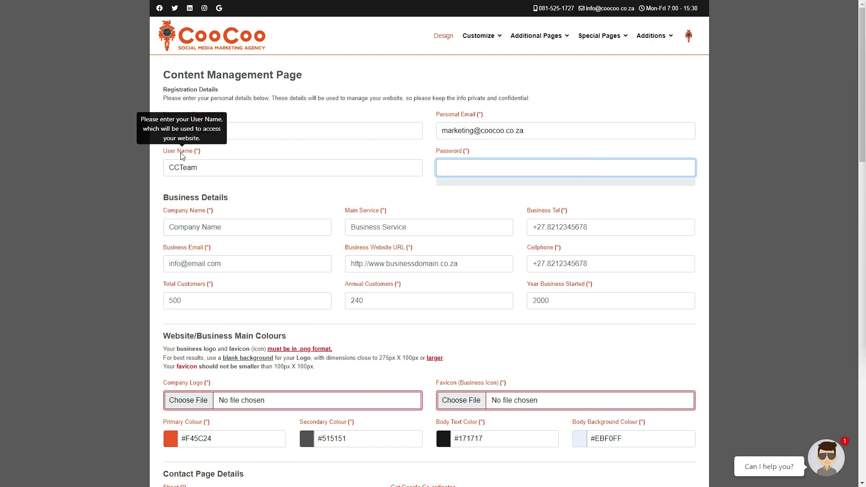
mouse_move(453, 155)
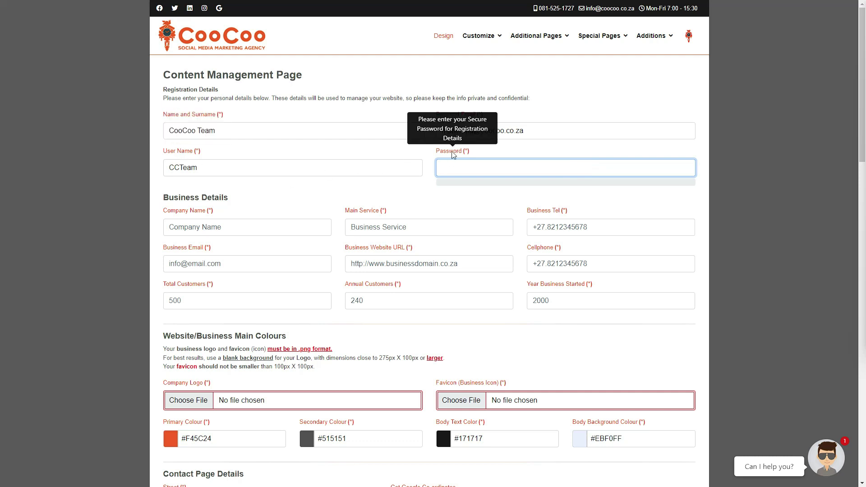
key("ctrl+v")
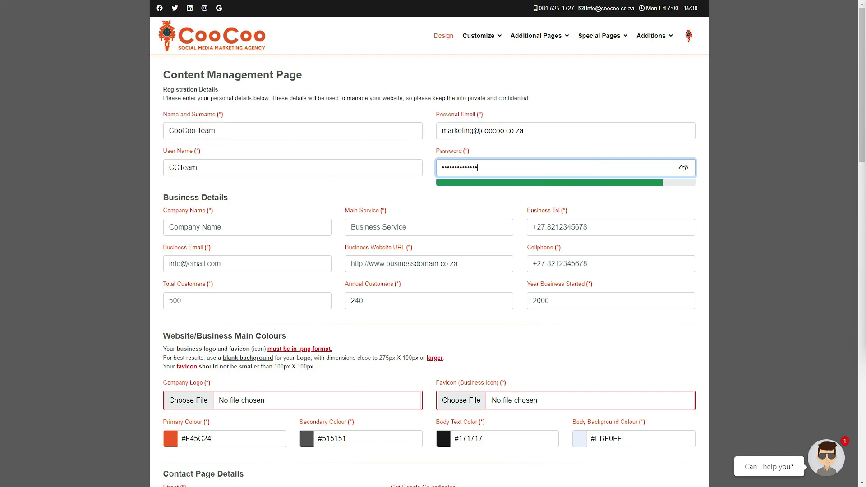
Step: Fill in Decron Projects as the company name from the saved autofill entry
left_click(83, 88)
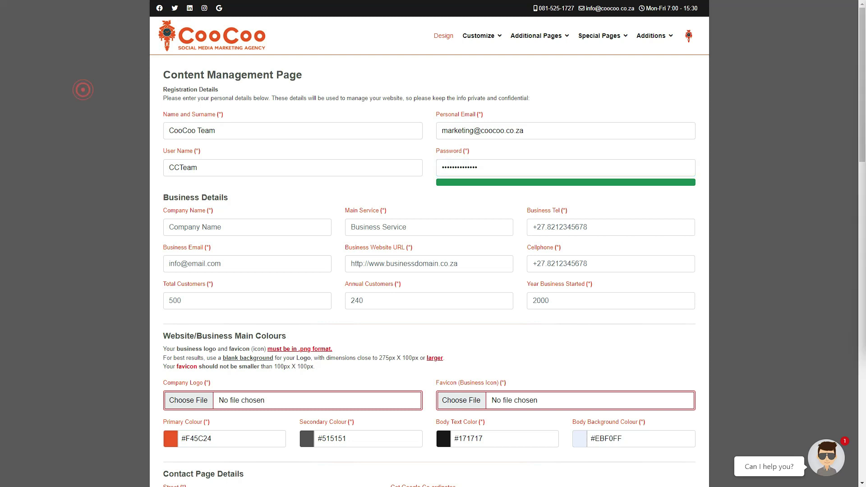
left_click(765, 209)
mouse_move(203, 214)
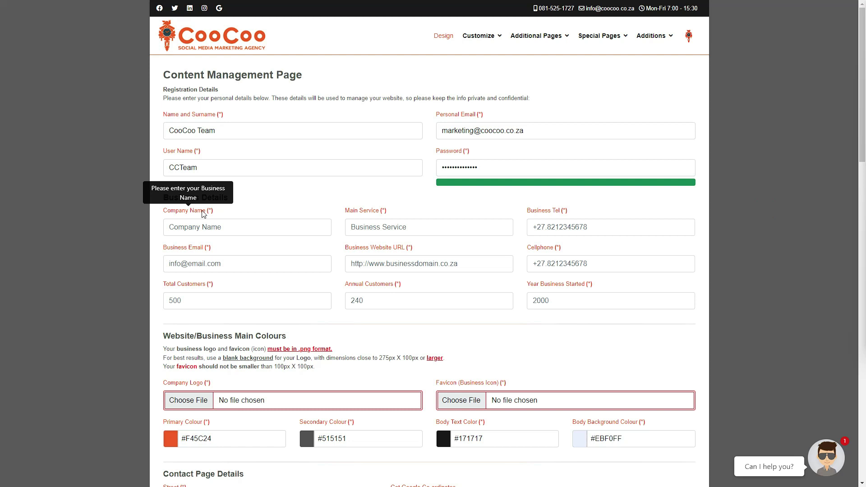
left_click(207, 226)
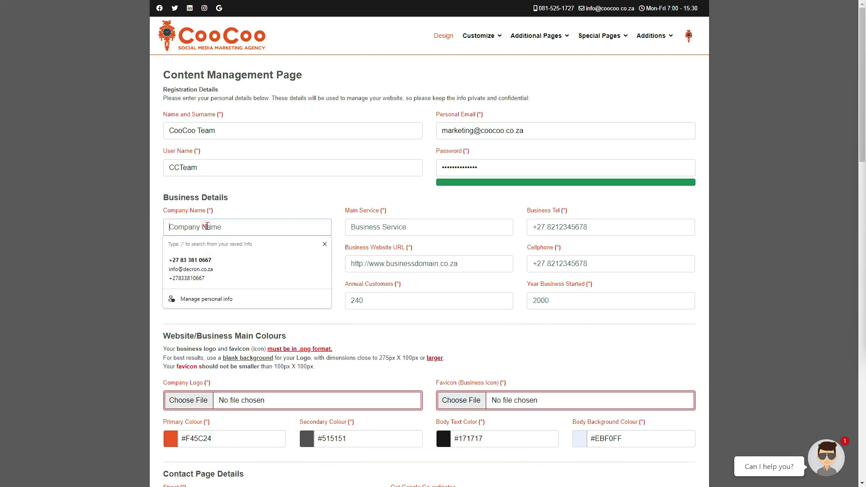
key("Down")
key("Return")
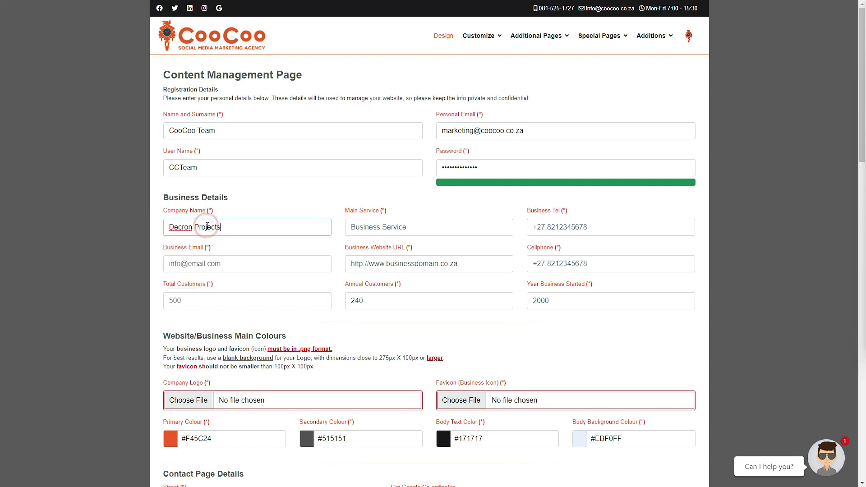
Step: Dismiss the Main Service suggestions and scroll through the rest of the form
left_click(386, 228)
left_click(446, 209)
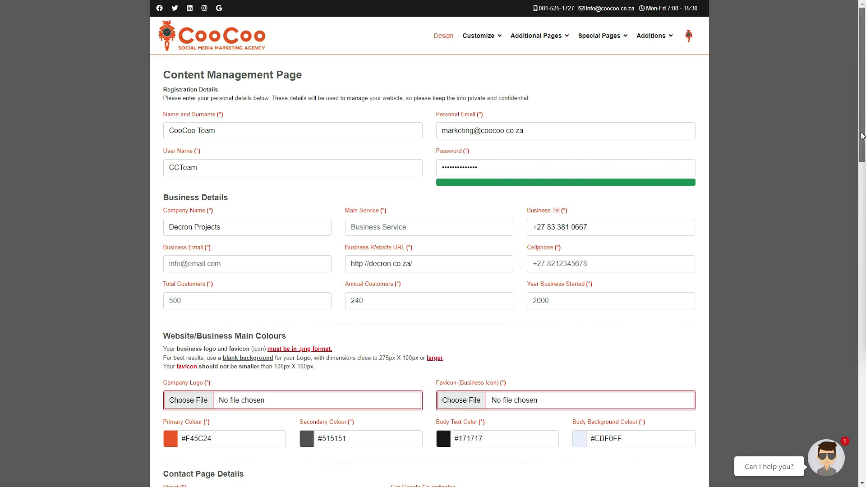
scroll(848, 229, "down", 6)
scroll(849, 229, "down", 1)
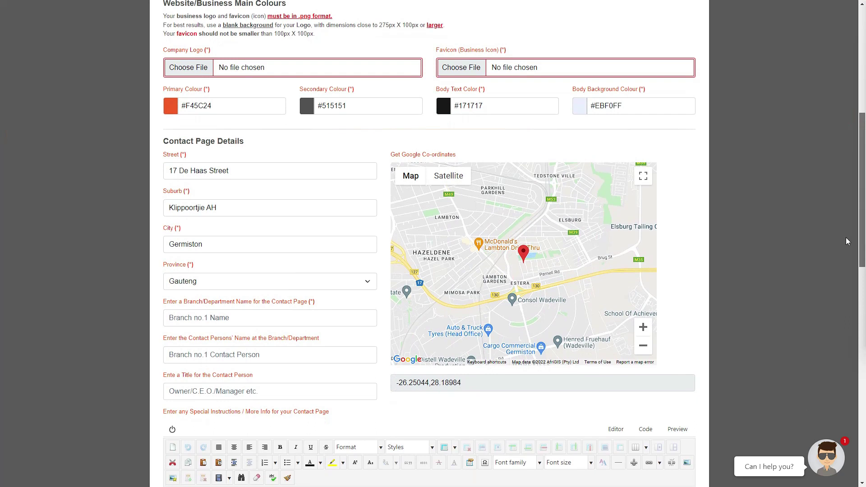
scroll(846, 241, "down", 8)
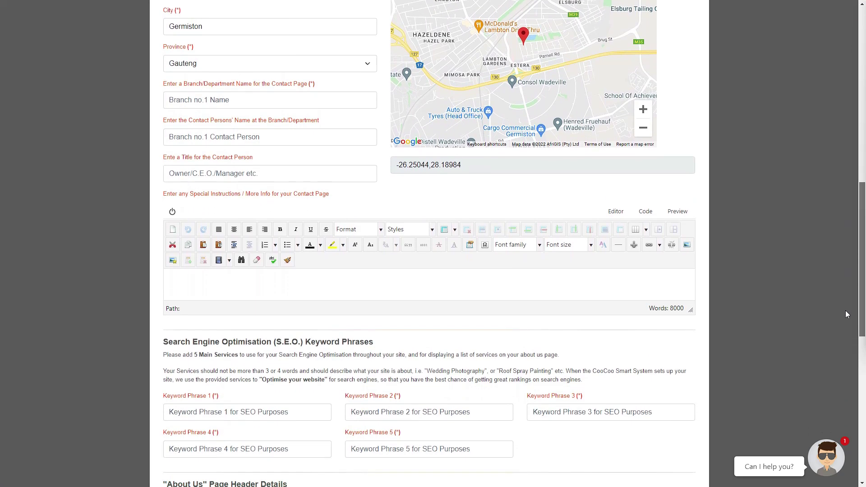
scroll(842, 363, "down", 7)
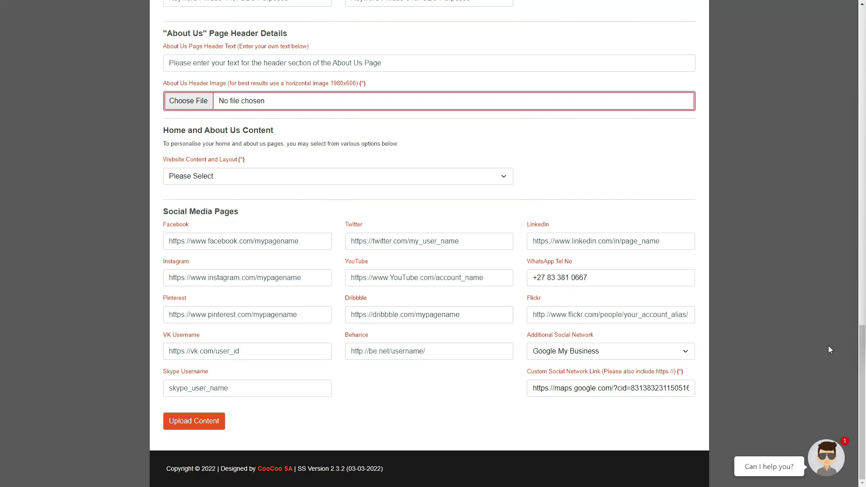
left_click_drag(860, 367, 847, 31)
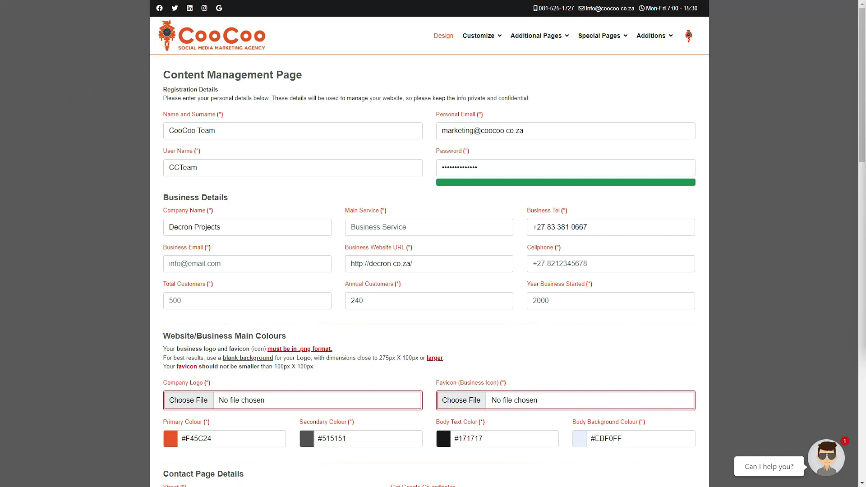
Step: Set the main service to Roof Spray Painting and fill in the cellphone number
left_click(422, 227)
left_click(383, 261)
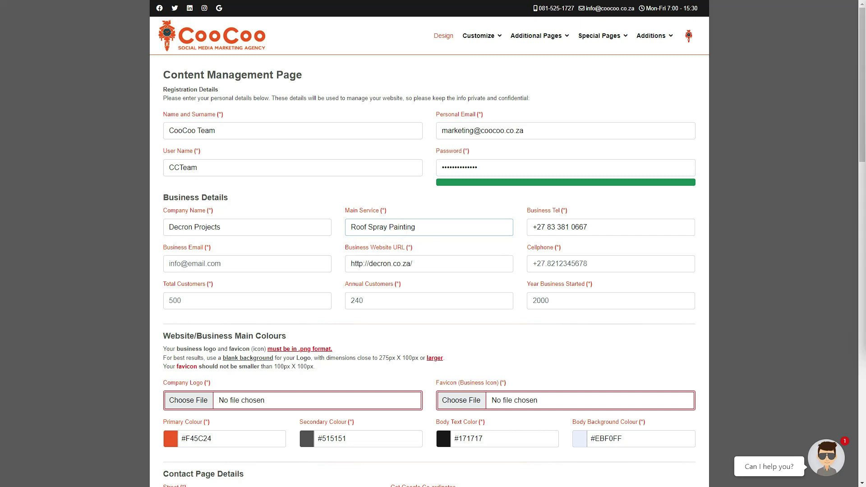
left_click(79, 104)
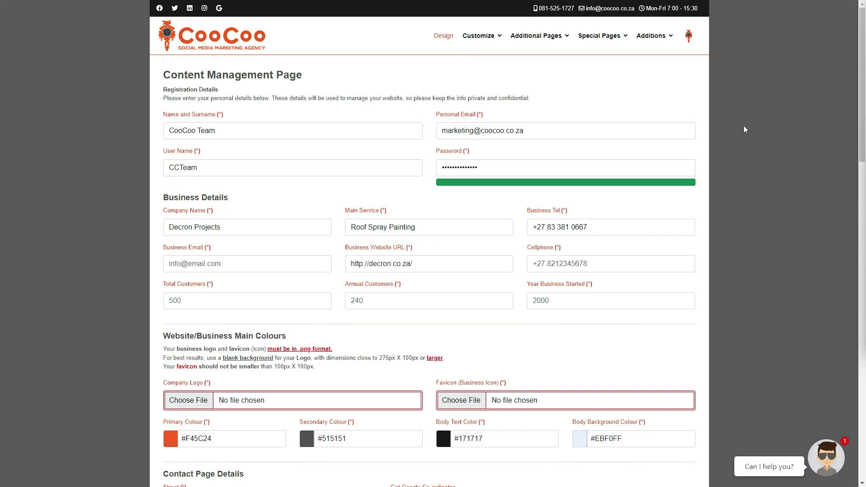
left_click(585, 264)
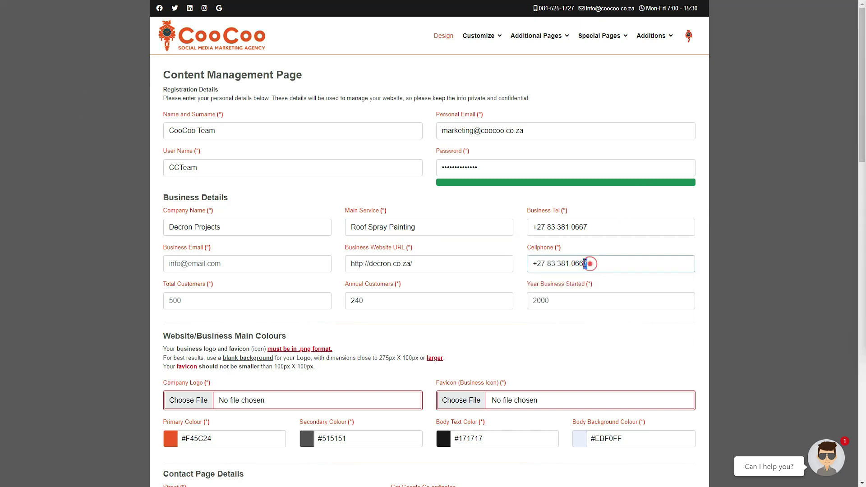
type("9")
left_click(93, 107)
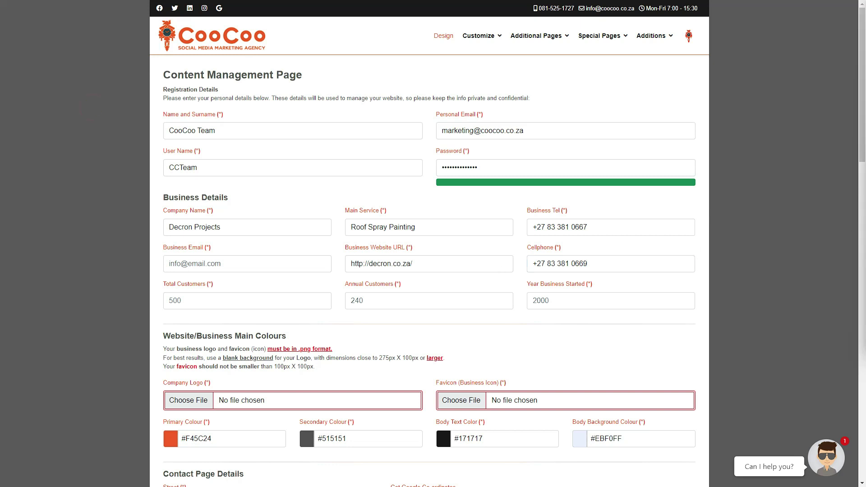
left_click(179, 259)
key("ctrl+v")
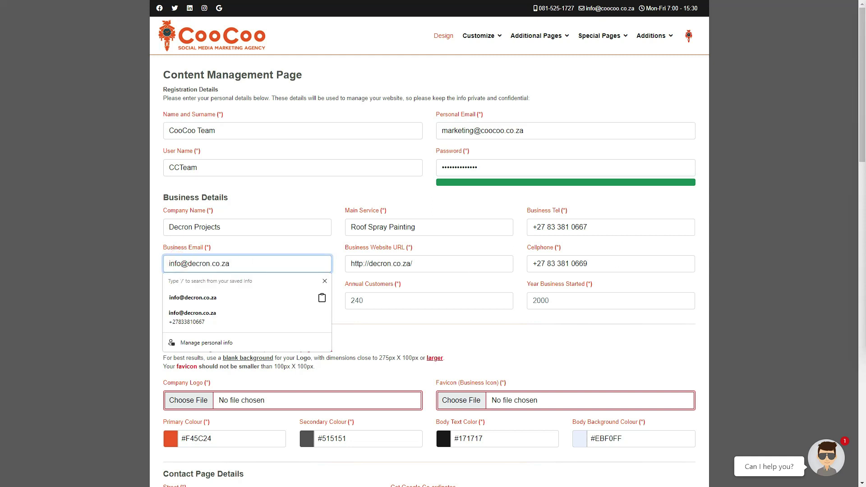
left_click(444, 263)
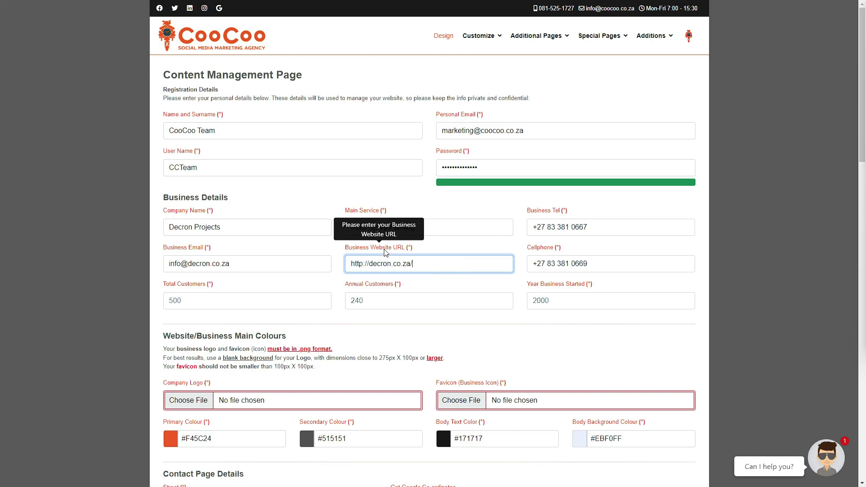
left_click(420, 263)
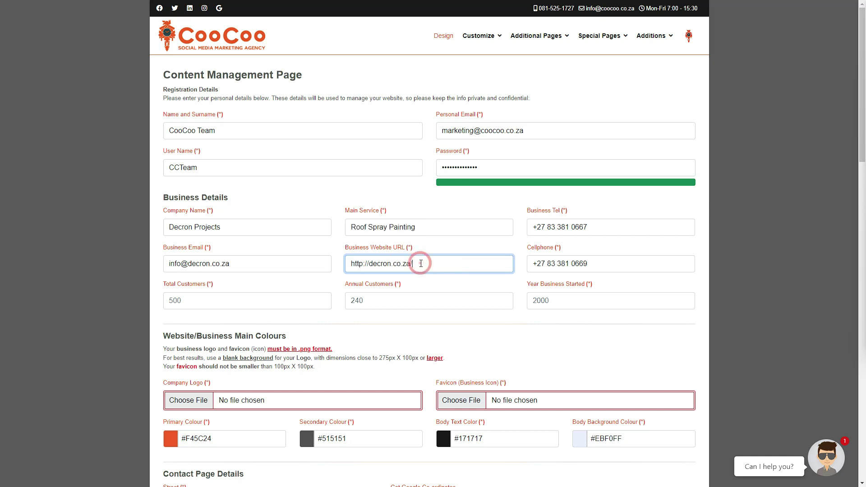
key("BackSpace")
left_click(48, 125)
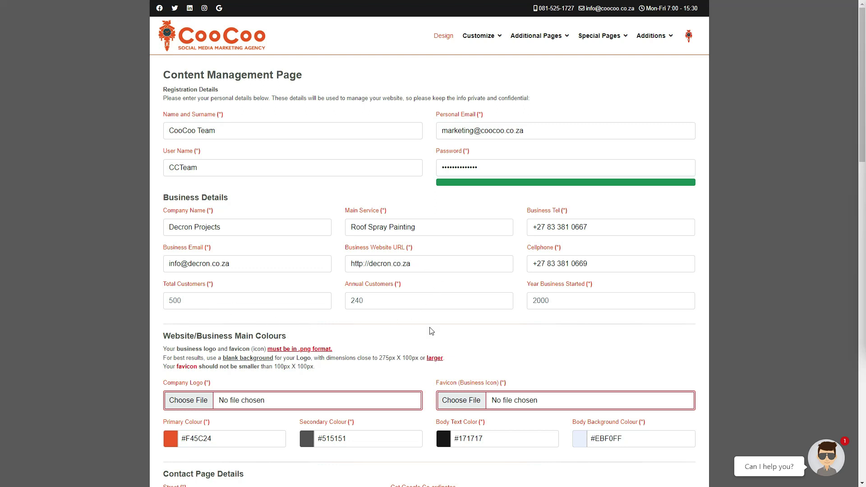
Step: Enter 445 total customers, 125 annual customers and 2007 as the founding year
left_click(212, 303)
type("445")
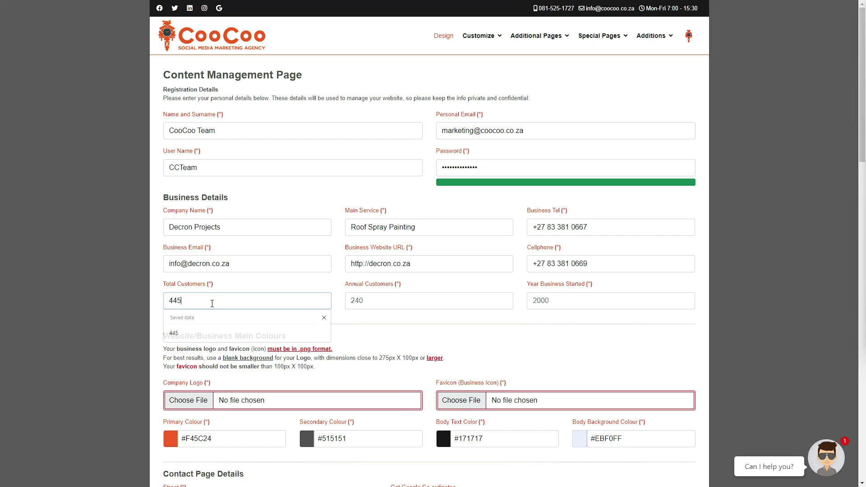
key("Escape")
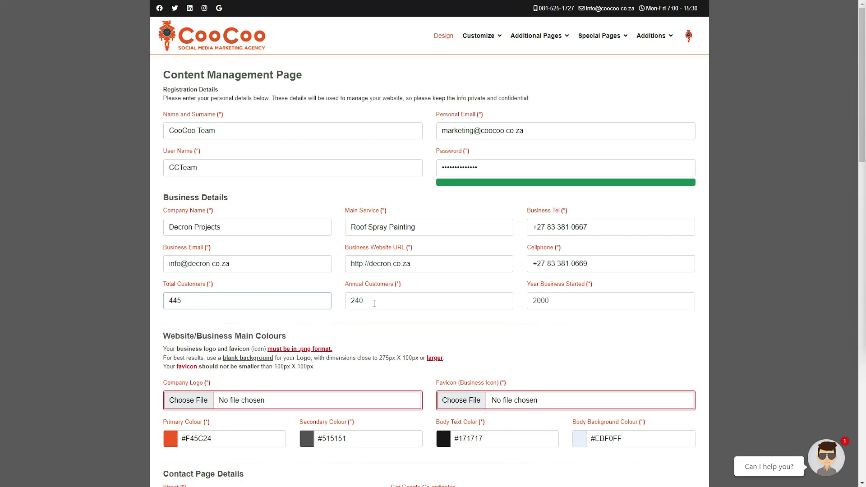
mouse_move(210, 290)
left_click(367, 303)
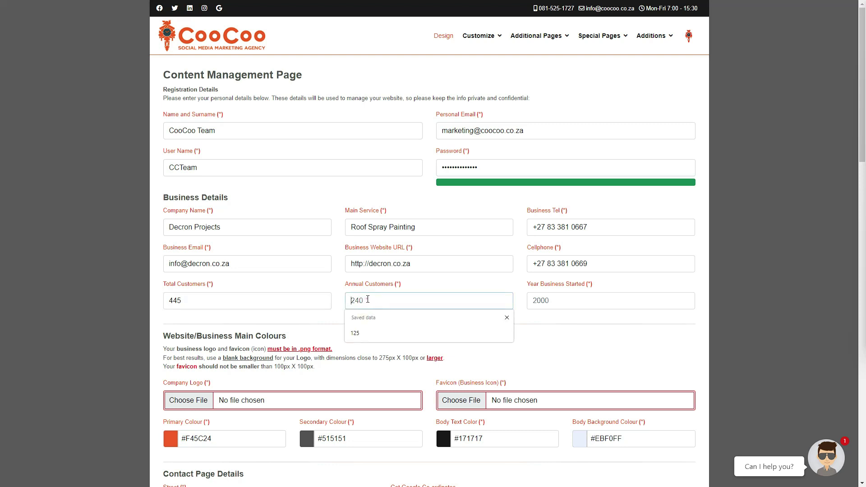
left_click(356, 332)
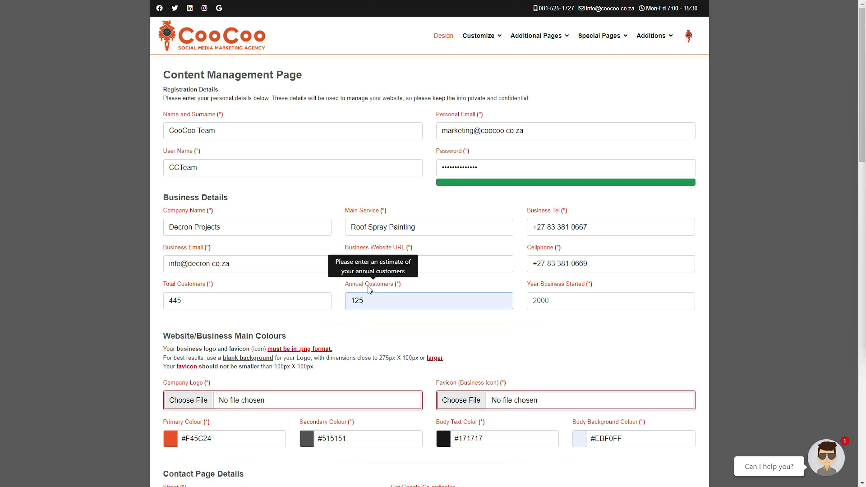
left_click(611, 301)
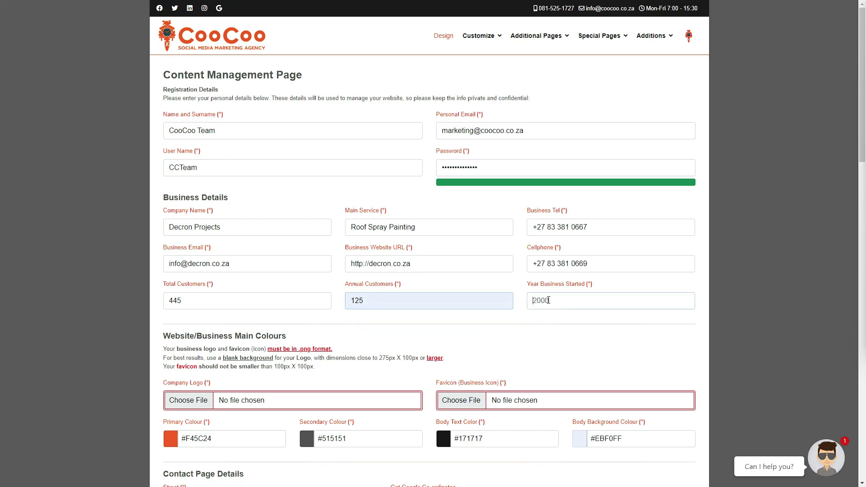
left_click(608, 300)
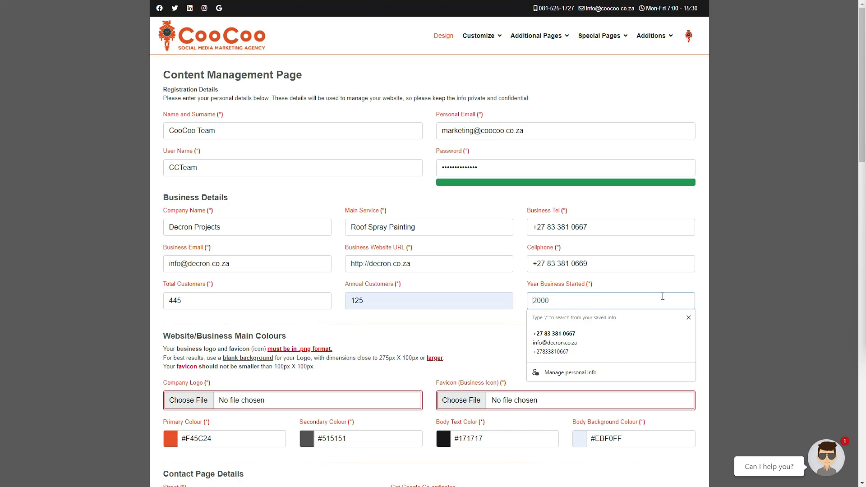
type("200")
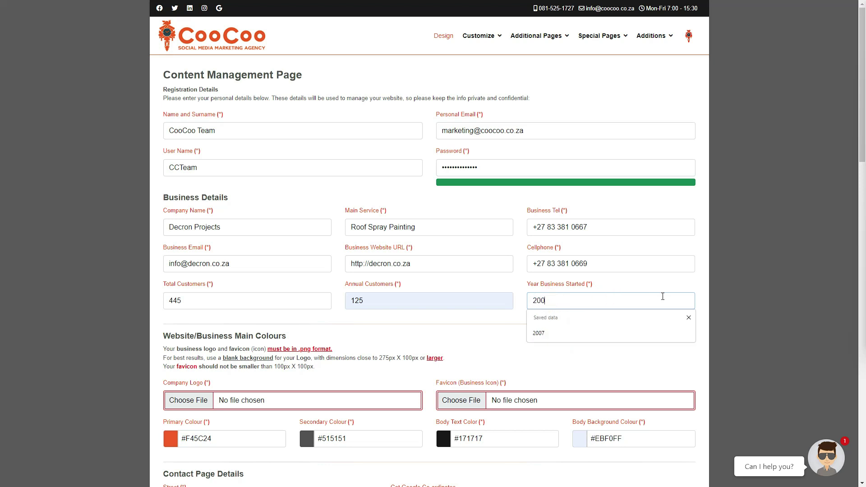
type("7")
left_click(555, 342)
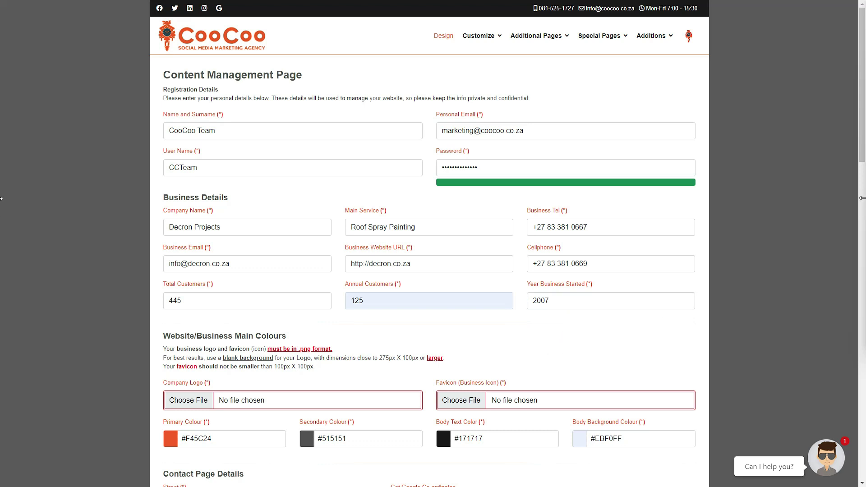
left_click_drag(861, 153, 863, 192)
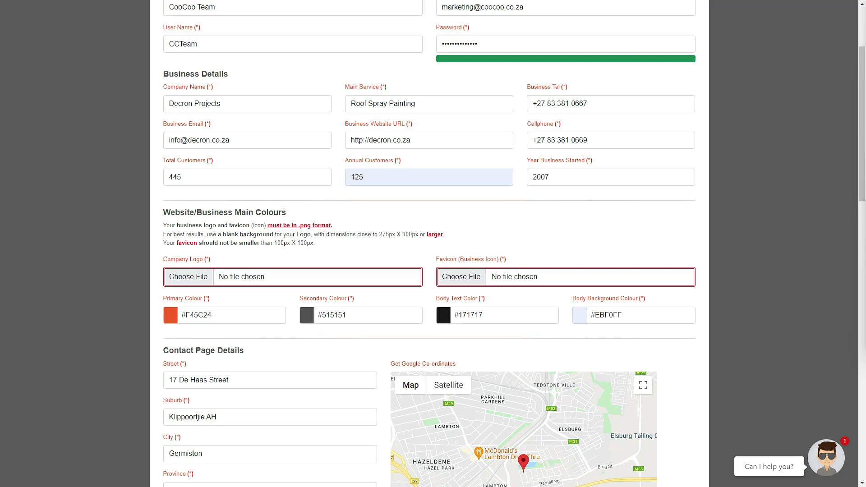
mouse_move(194, 262)
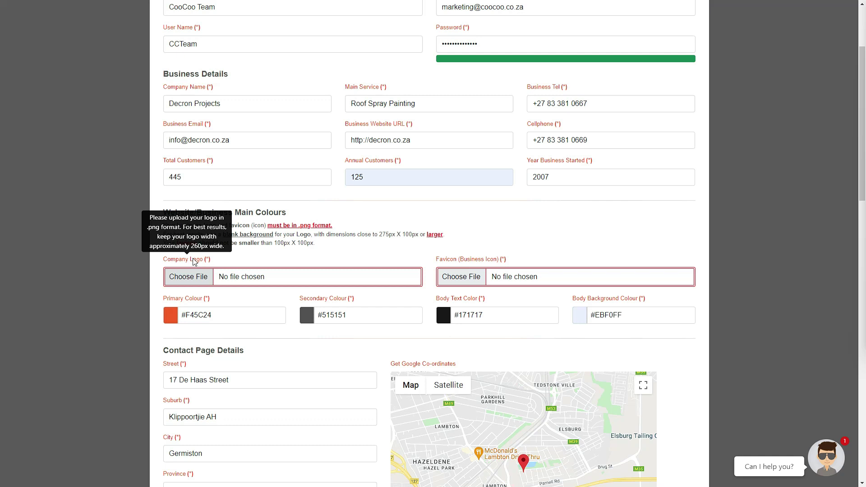
mouse_move(459, 265)
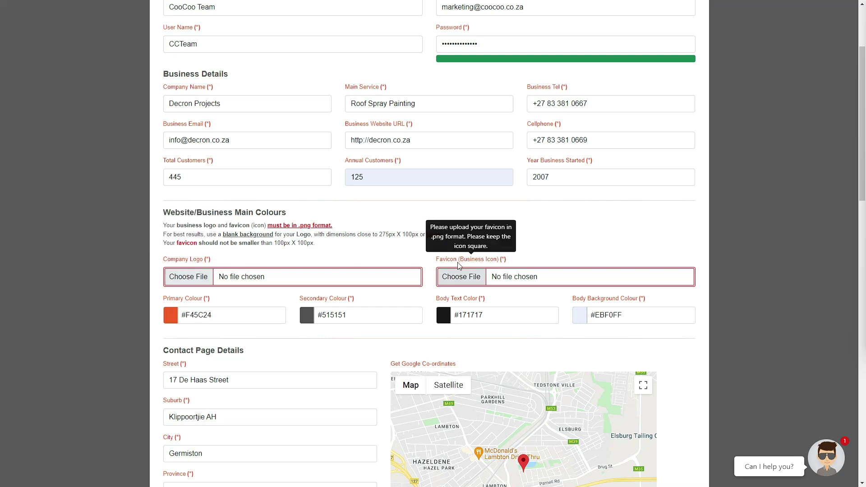
Step: Upload Logo-Site.png as the company logo and set the primary colour to #CD2C2E
left_click(180, 282)
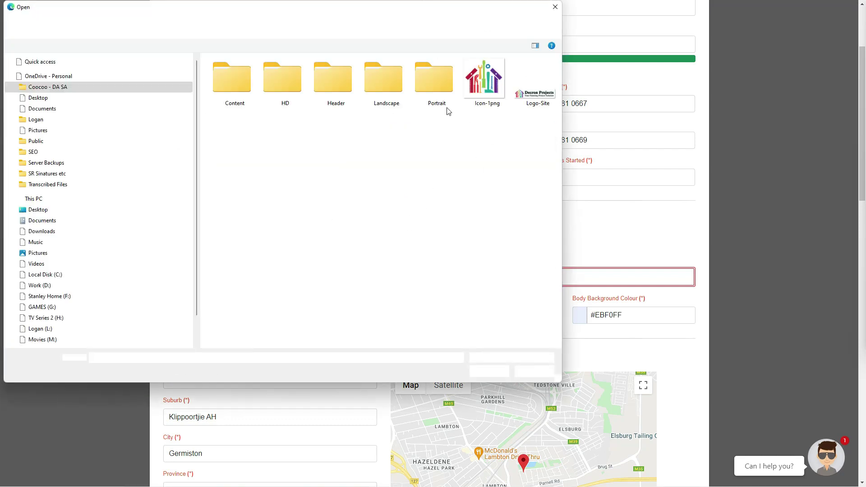
double_click(522, 96)
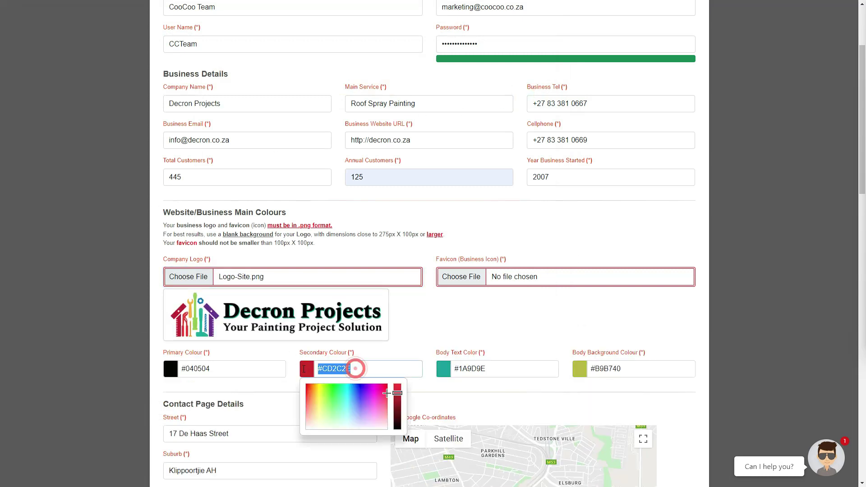
left_click(233, 368)
double_click(233, 369)
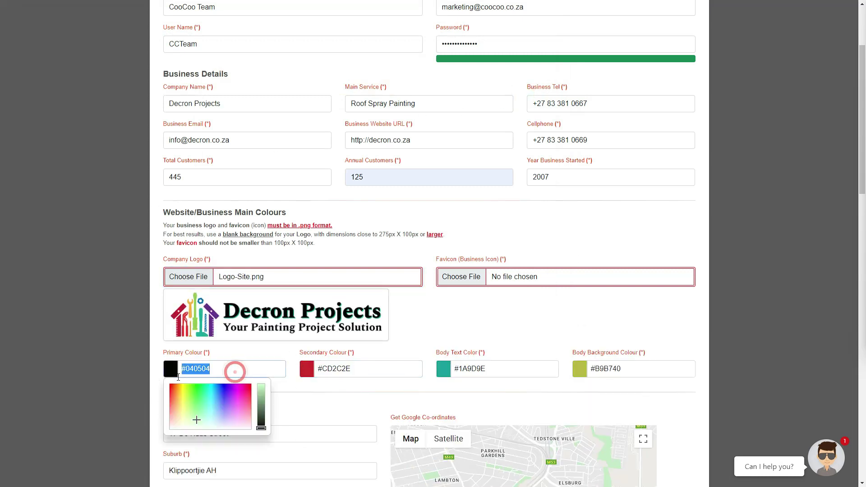
type("#CD2C2E")
Step: Set the secondary colour to purple #9931CD and the body text colour to #082E2E
left_click(371, 368)
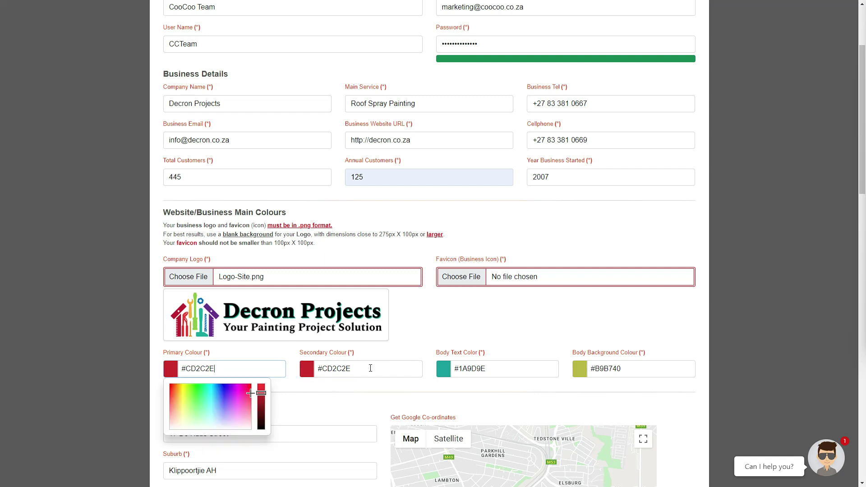
left_click(370, 369)
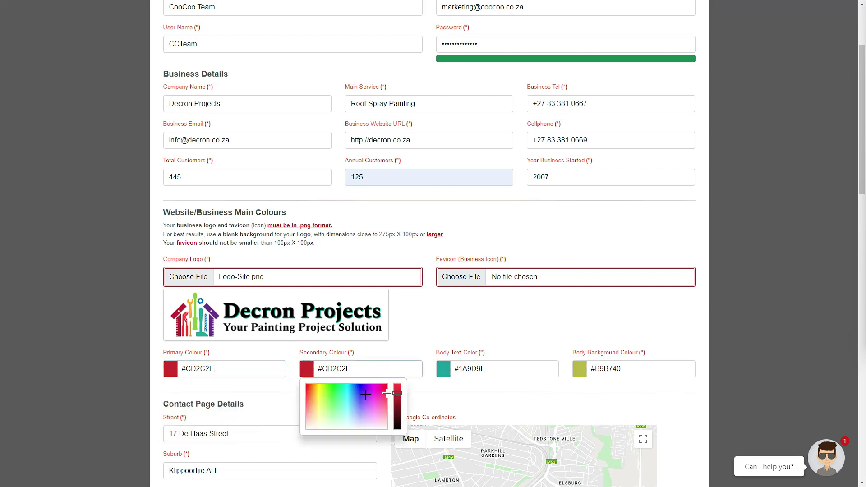
left_click(369, 394)
double_click(500, 368)
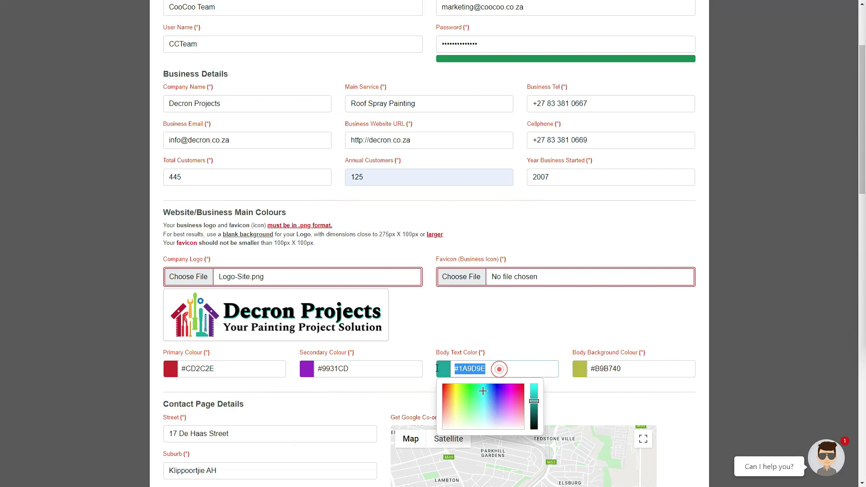
left_click_drag(534, 401, 536, 425)
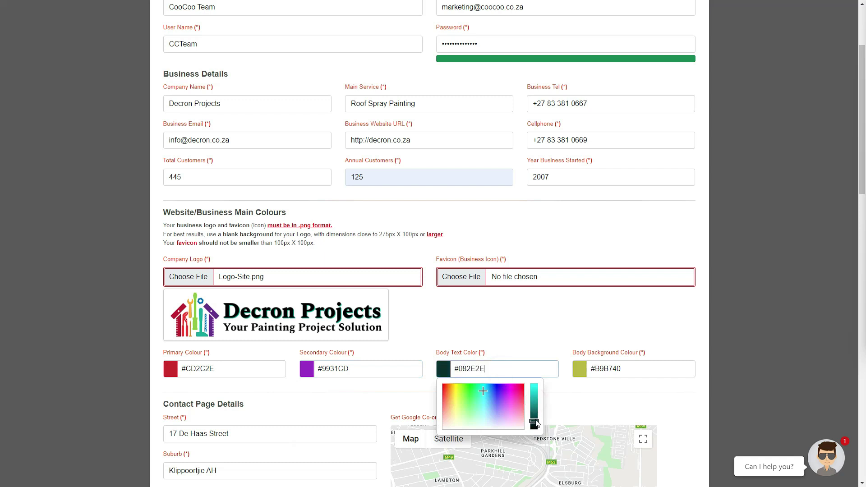
Step: Set the body background colour to pure white #FFFFFF
left_click(620, 370)
key("BackSpace")
key("BackSpace")
key("BackSpace")
type("9B9")
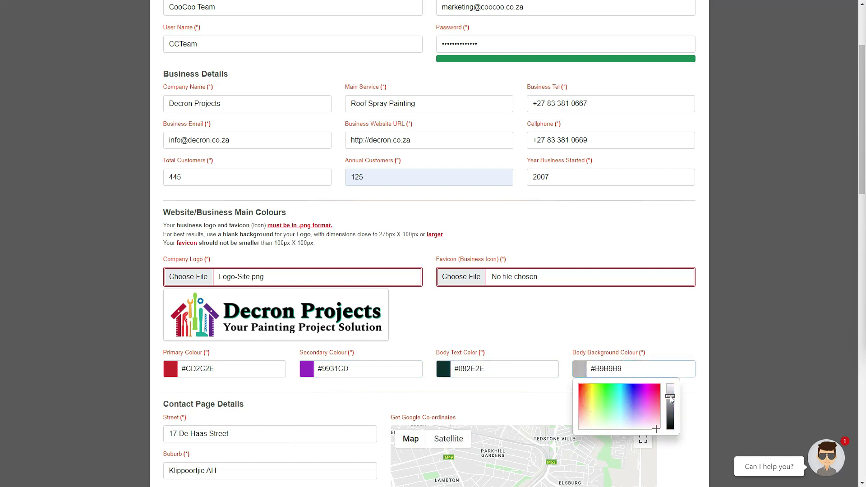
left_click_drag(670, 396, 670, 385)
left_click(594, 318)
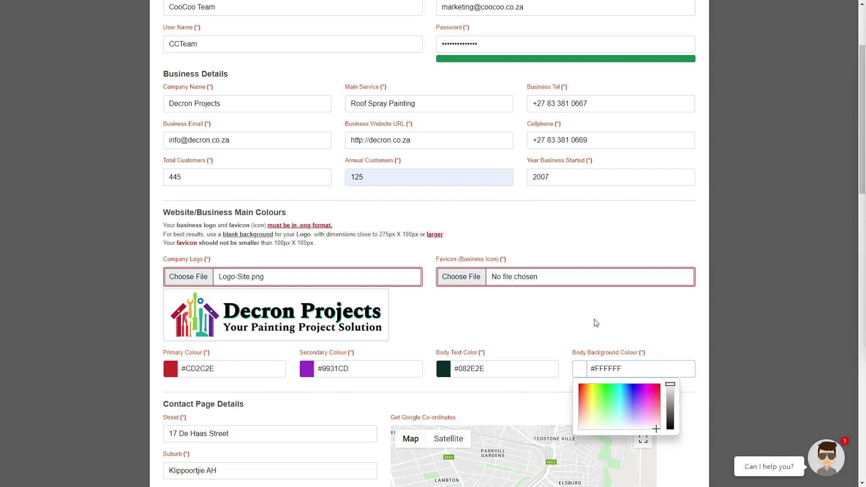
left_click(477, 281)
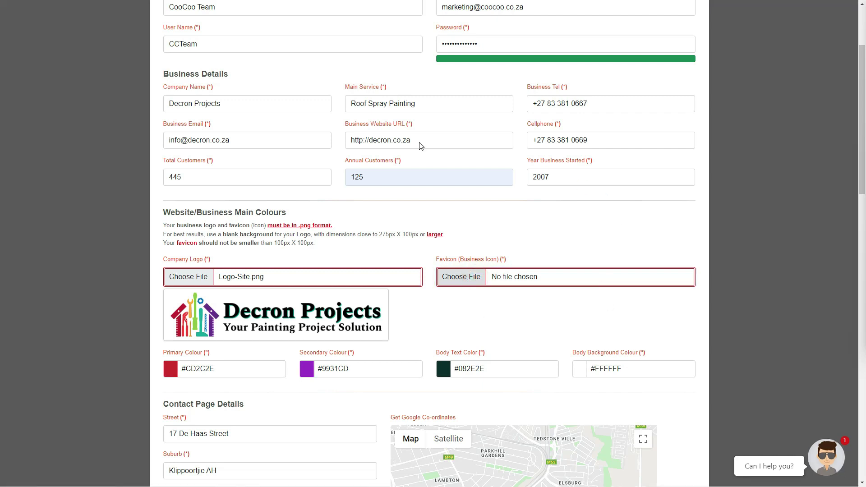
Step: Pick Icon-1png as the favicon and scroll down to the contact page details
double_click(484, 80)
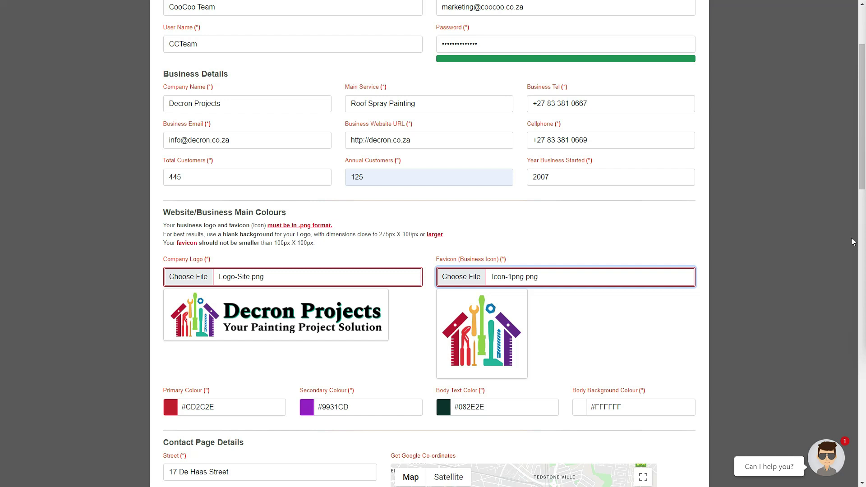
left_click_drag(860, 181, 860, 227)
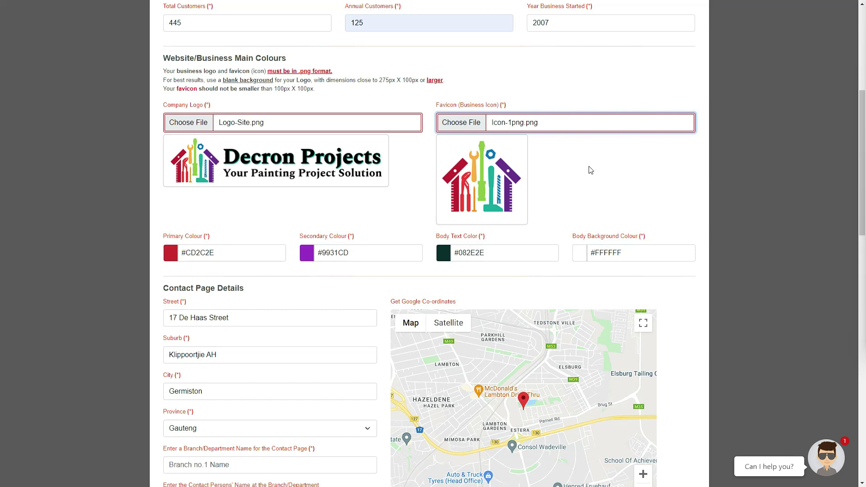
mouse_move(449, 108)
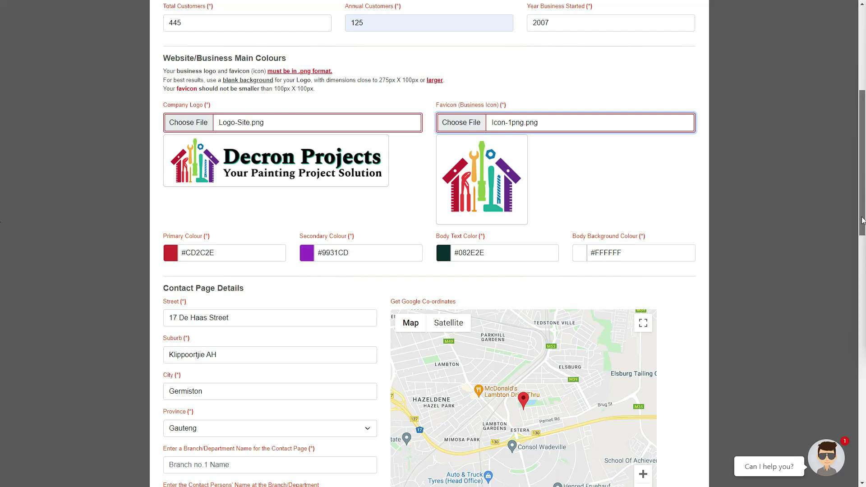
left_click_drag(862, 220, 860, 285)
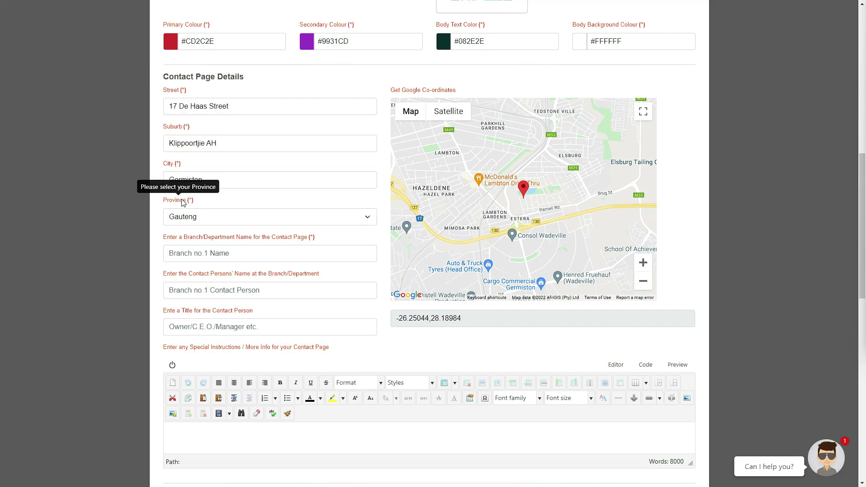
Step: Check the street, suburb and city entries and keep Gauteng as the province
left_click(242, 104)
left_click(239, 140)
left_click(235, 177)
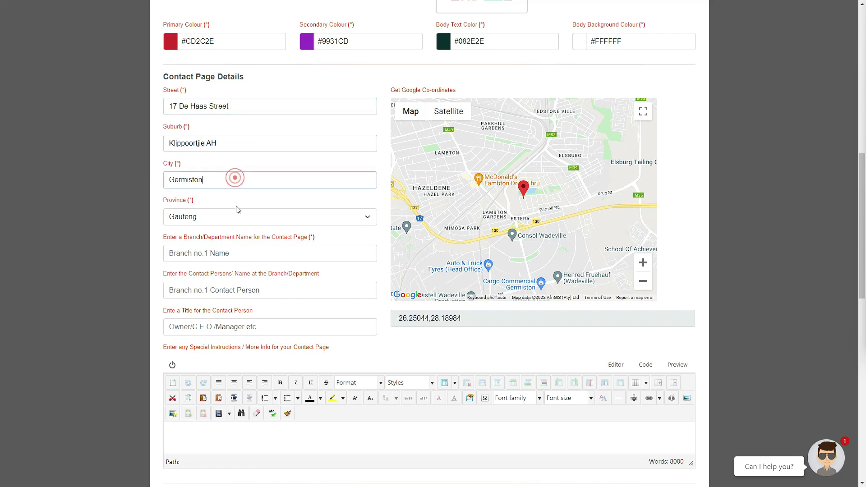
left_click(237, 211)
left_click(476, 348)
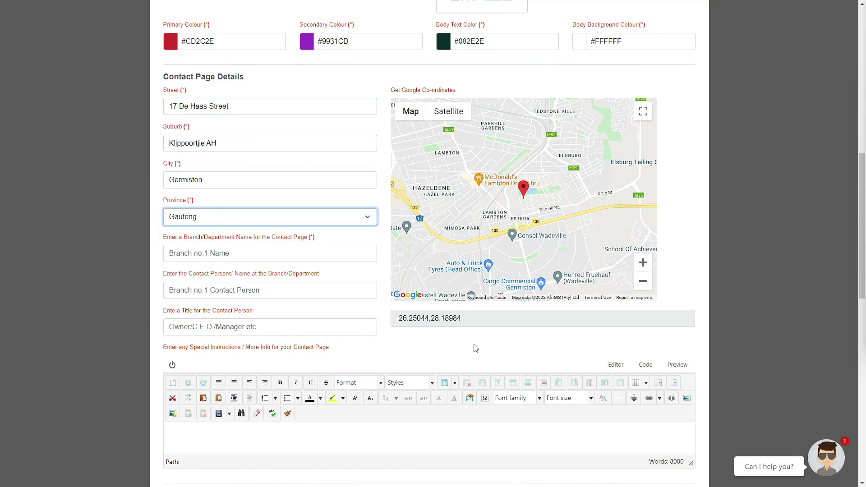
left_click(474, 347)
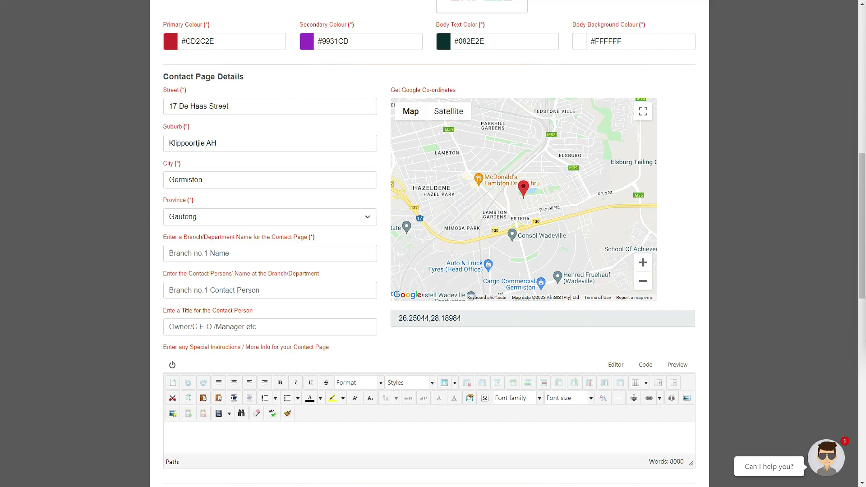
Step: Fill in Germiston as the branch/department name
left_click(63, 189)
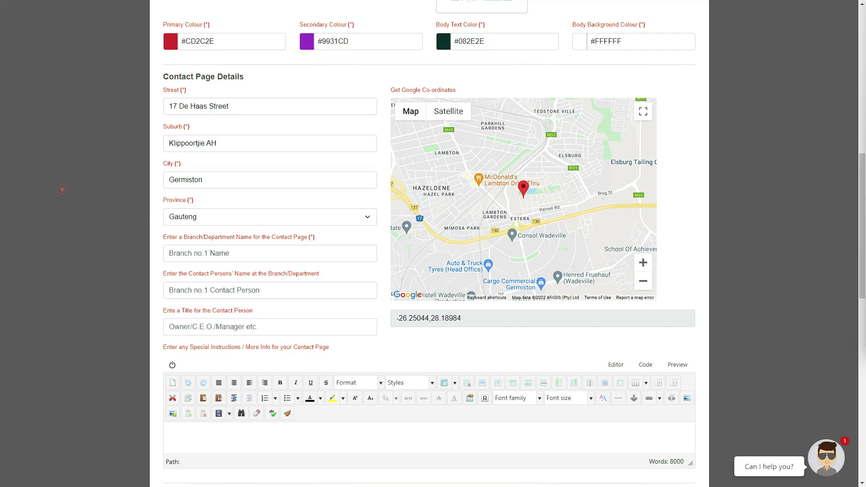
left_click(58, 181)
left_click(241, 251)
type("Germiston")
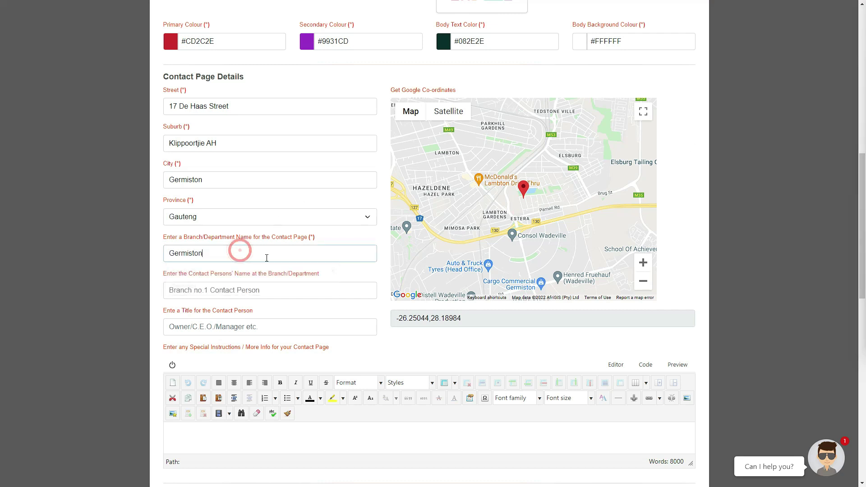
left_click(65, 189)
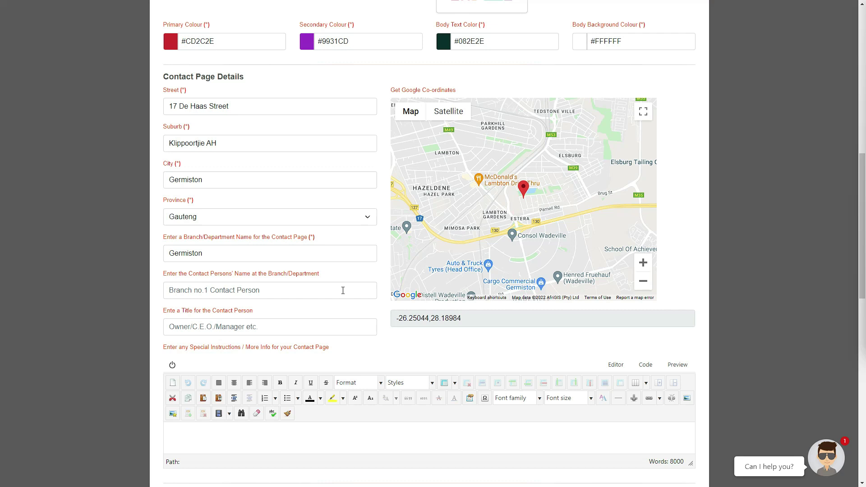
Step: Enter the contact person's name and Owner as their title
left_click(343, 290)
type("H Masters")
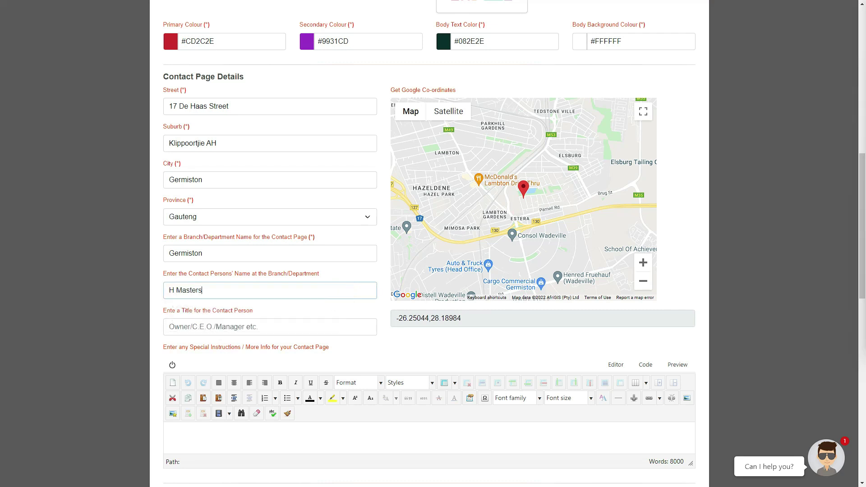
left_click(44, 199)
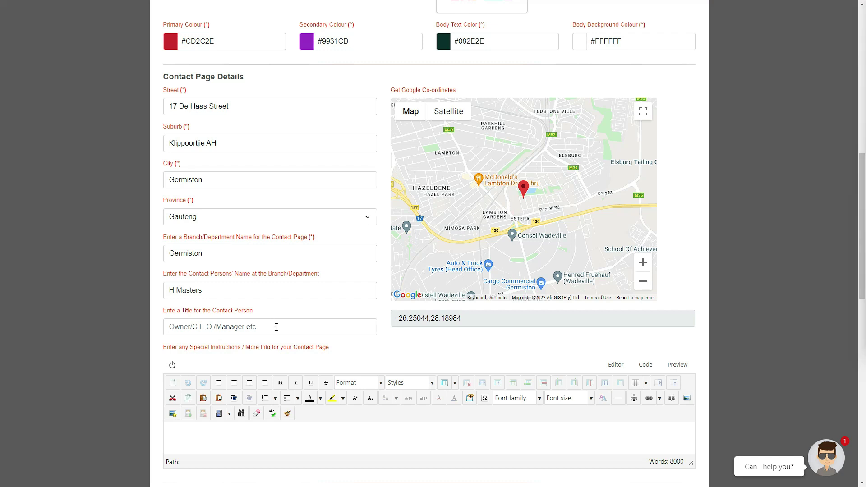
left_click(272, 324)
type("Owner")
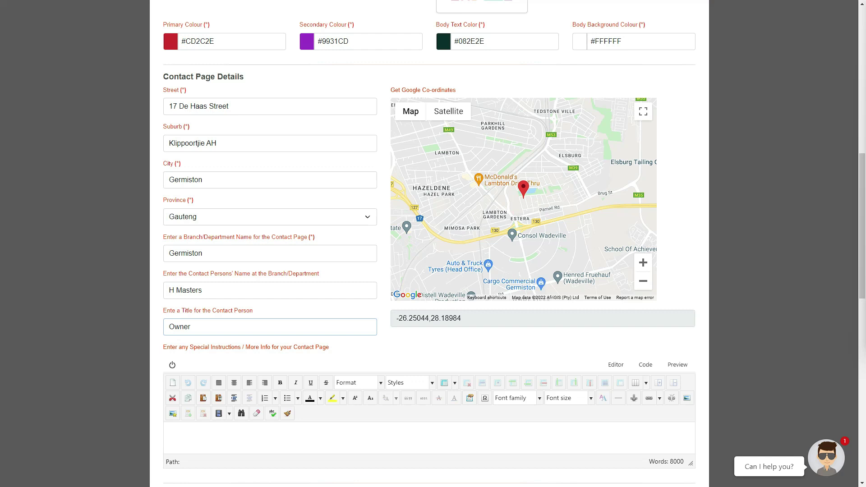
left_click(208, 210)
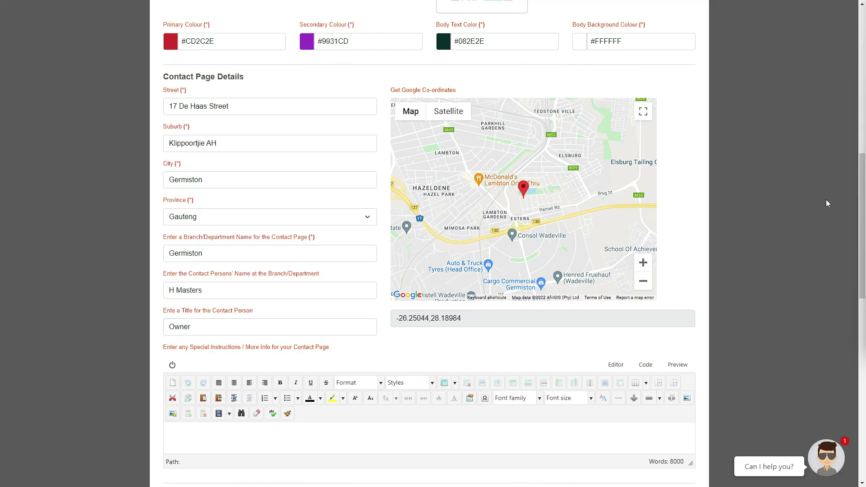
left_click_drag(862, 192, 860, 247)
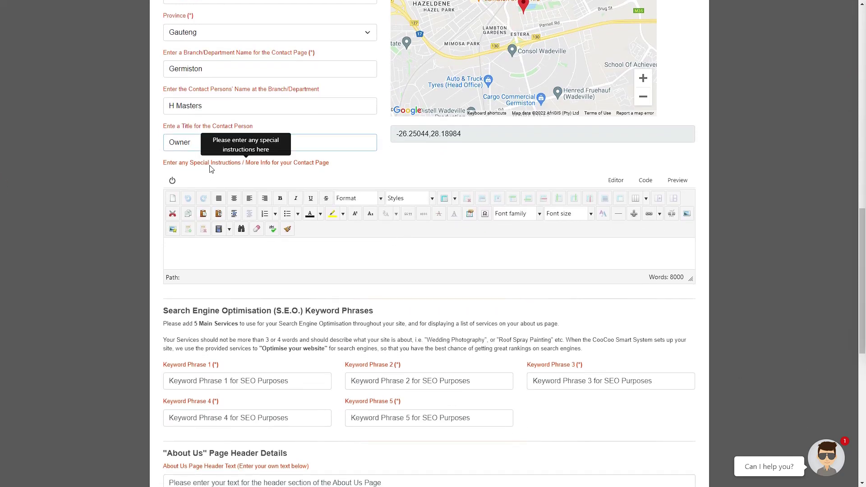
Step: Paste the Whatsapp sentence into special instructions, then make it bold, centred and Heading 3
left_click(317, 246)
type("Please contact us on Whatsapp for a speedy response")
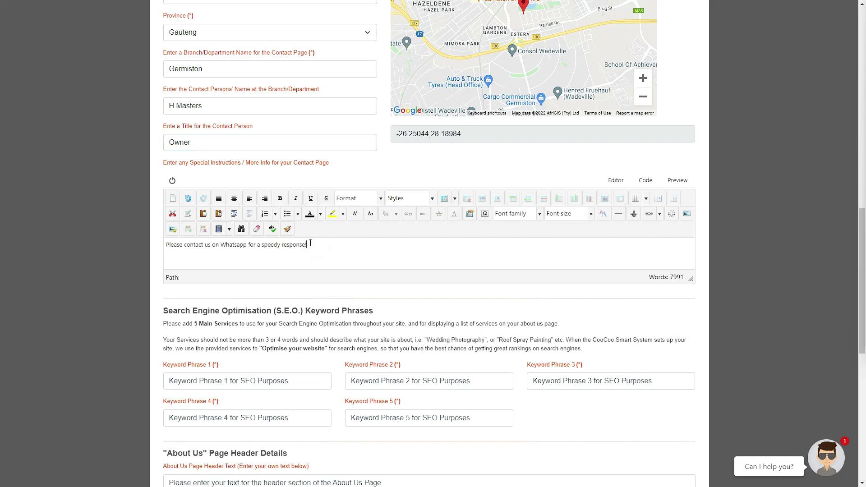
left_click_drag(315, 243, 161, 251)
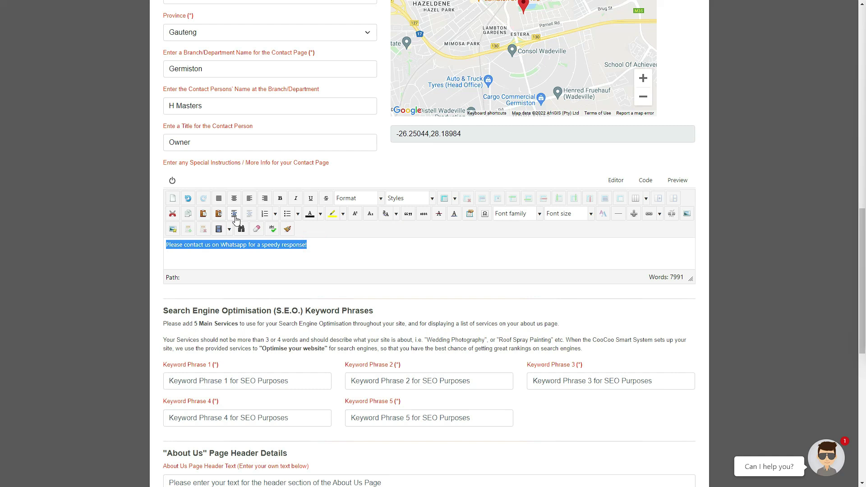
left_click(280, 200)
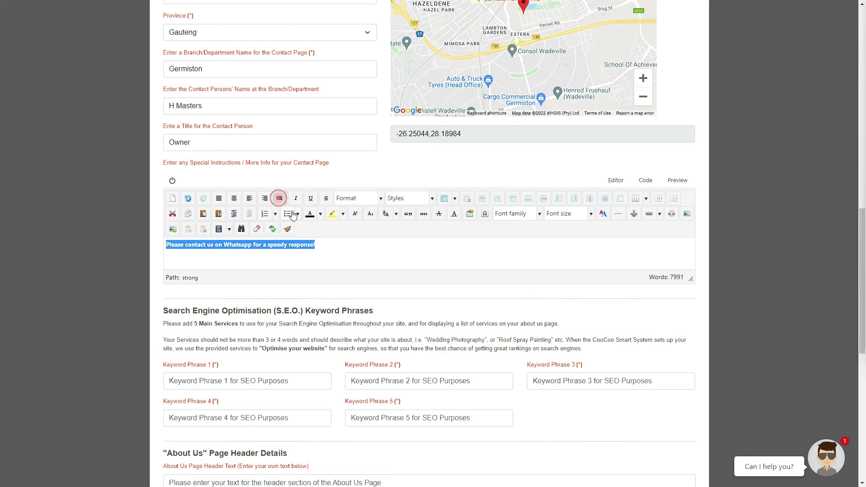
left_click(234, 199)
left_click(380, 199)
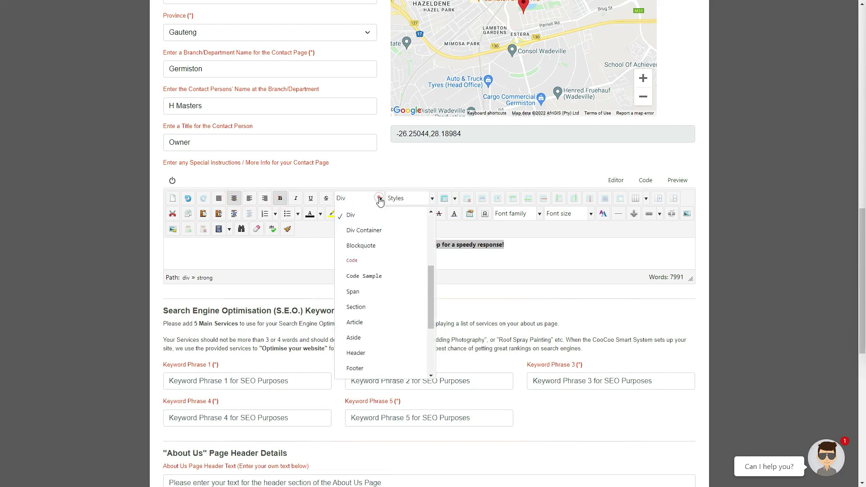
left_click_drag(430, 269, 431, 224)
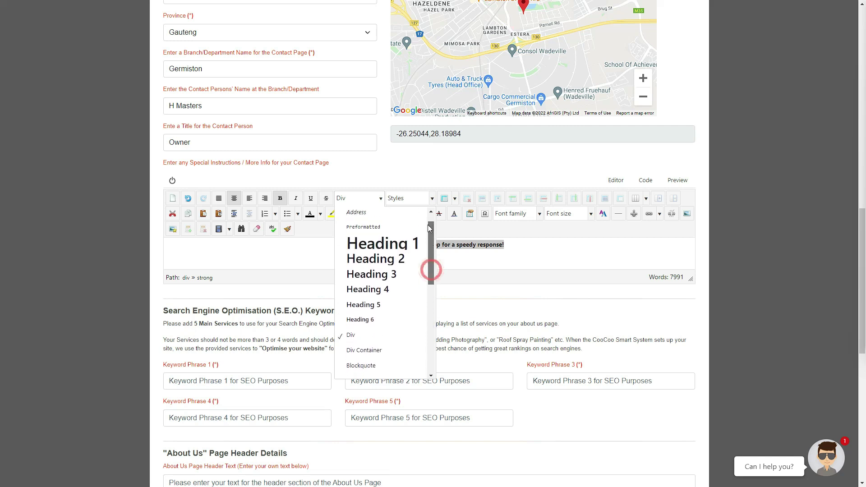
left_click(388, 278)
left_click(578, 246)
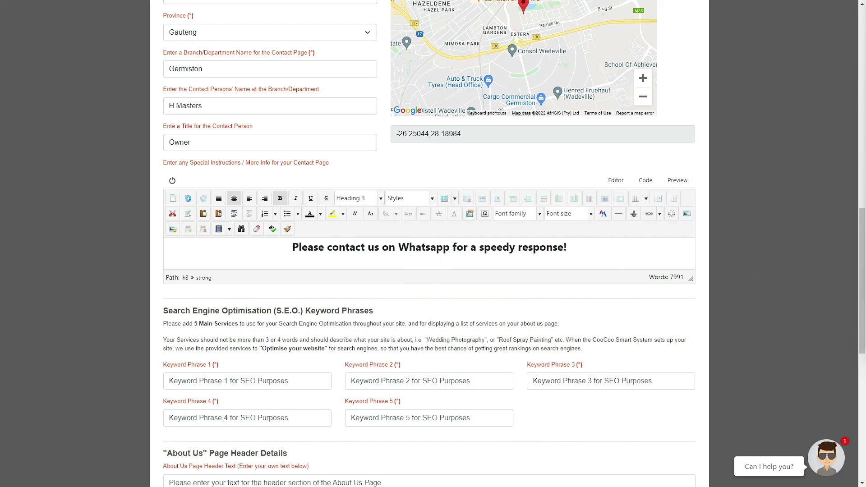
left_click(79, 226)
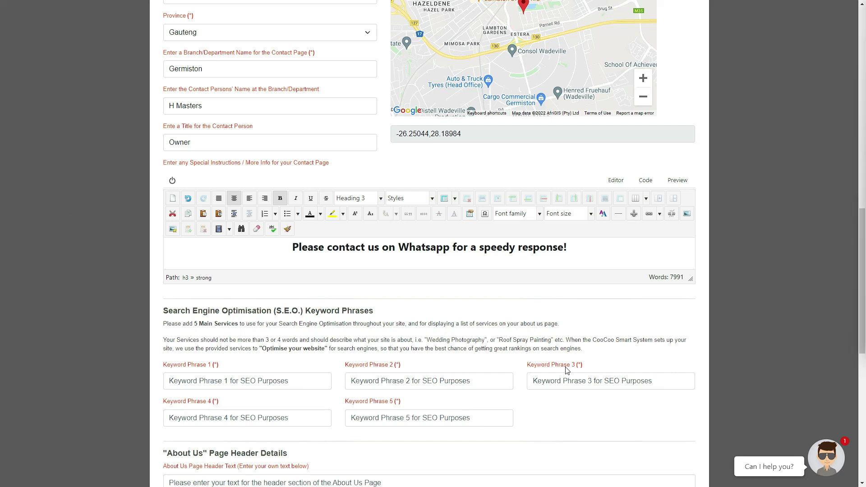
left_click_drag(860, 232, 861, 190)
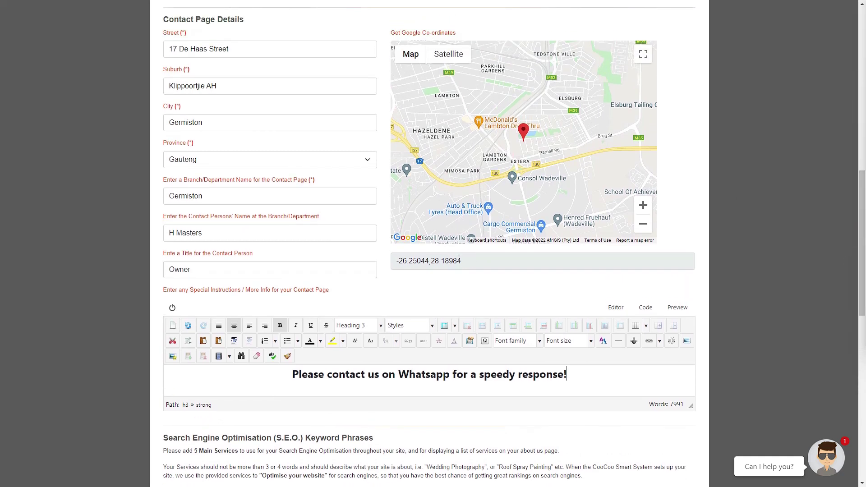
left_click_drag(524, 137, 461, 160)
mouse_move(524, 137)
left_mouse_down()
mouse_move(643, 63)
mouse_move(619, 70)
mouse_move(623, 114)
left_mouse_up()
mouse_move(861, 204)
left_mouse_down()
mouse_move(857, 284)
mouse_move(859, 39)
mouse_move(859, 180)
left_mouse_up()
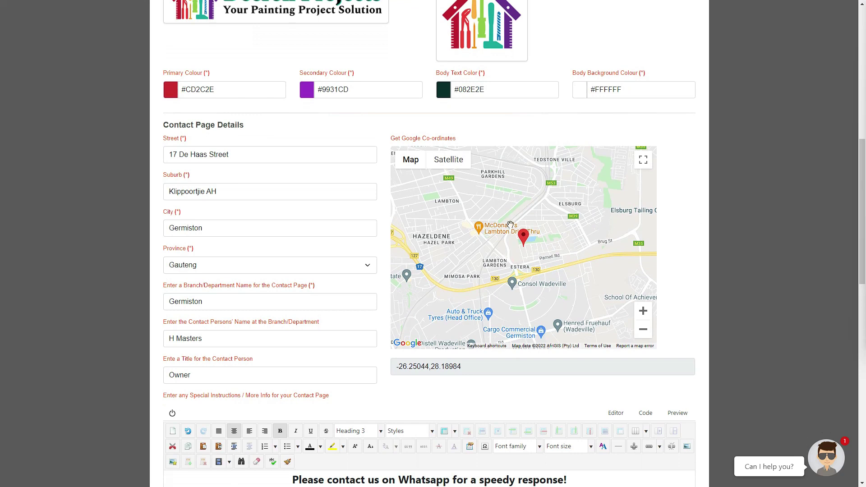
left_click(525, 243)
left_click_drag(523, 241, 521, 252)
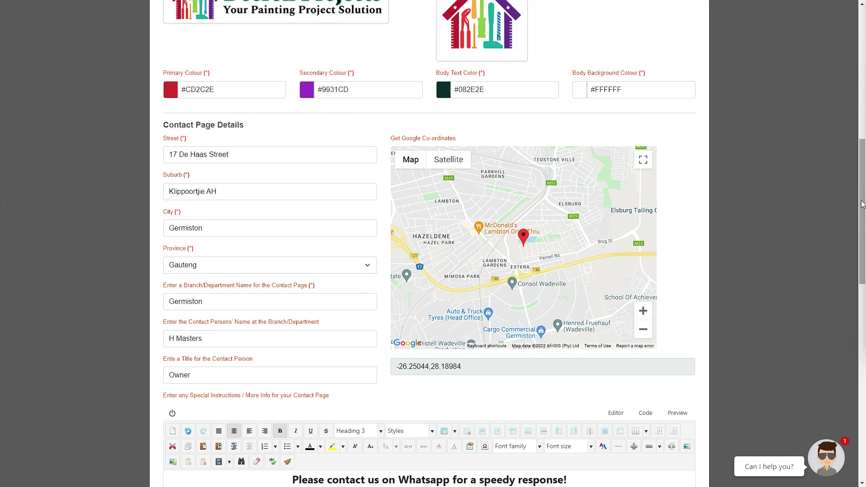
left_click_drag(862, 204, 846, 308)
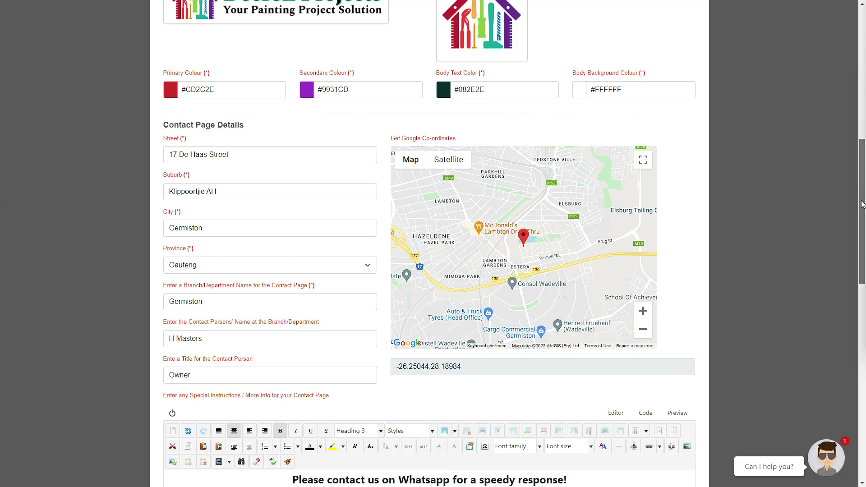
Step: Fill keyword phrases 1 and 2 with saved entries Roof Painting and Water proofing
left_click_drag(861, 204, 846, 313)
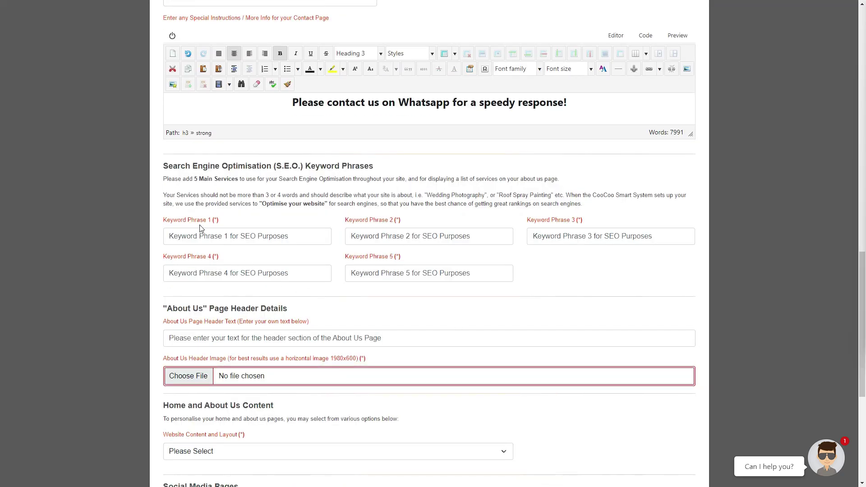
mouse_move(201, 225)
mouse_move(378, 225)
mouse_move(546, 224)
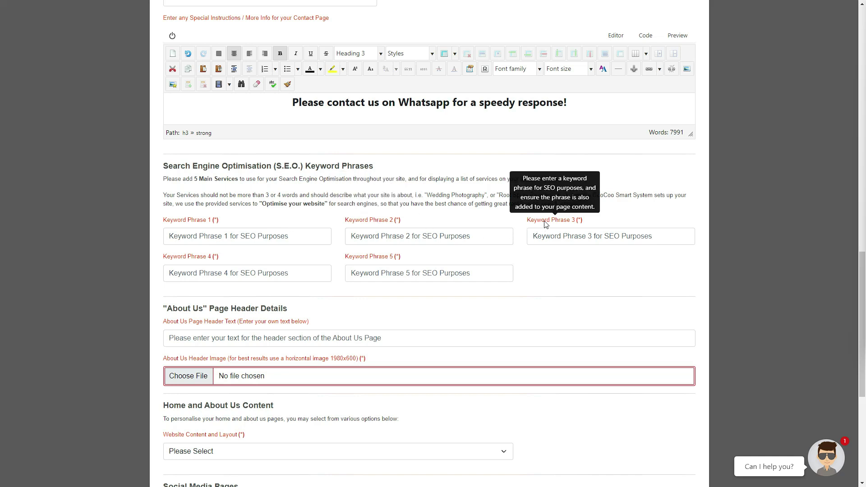
mouse_move(215, 260)
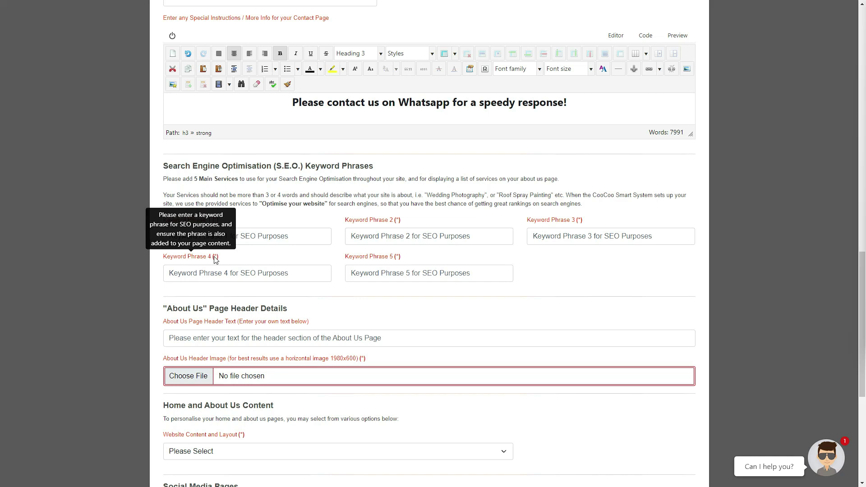
left_click(266, 239)
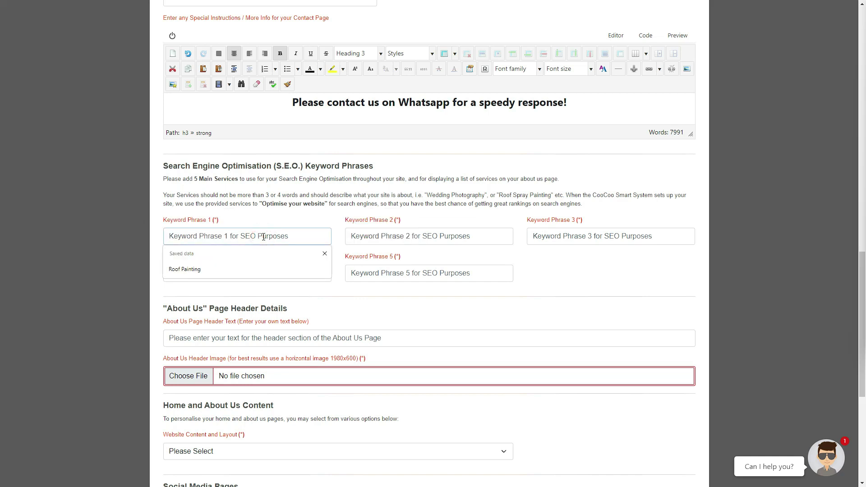
key("Down")
key("Return")
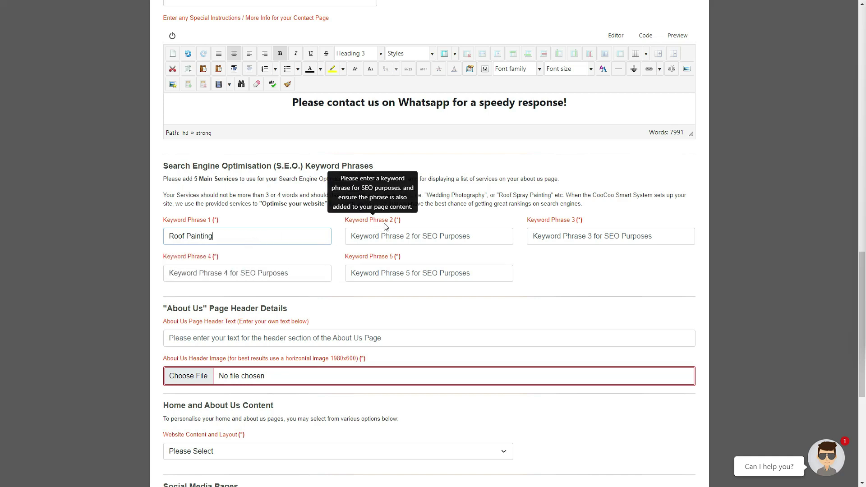
left_click(78, 233)
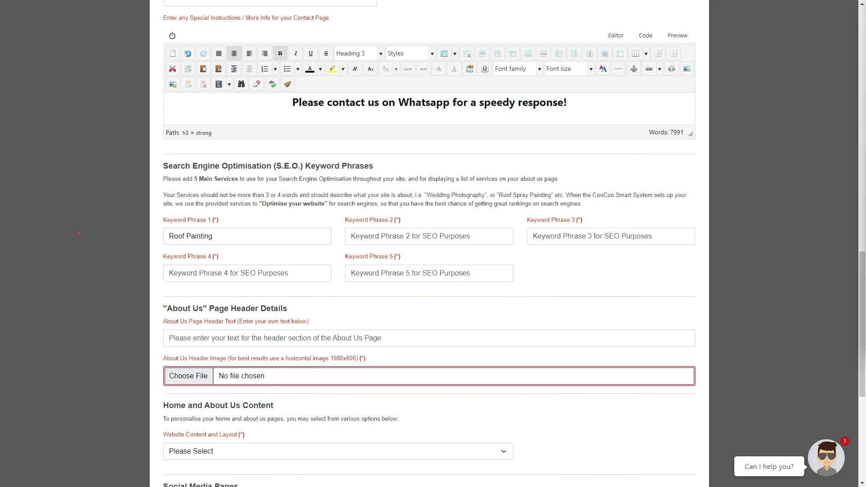
left_click(403, 237)
key("Down")
key("Return")
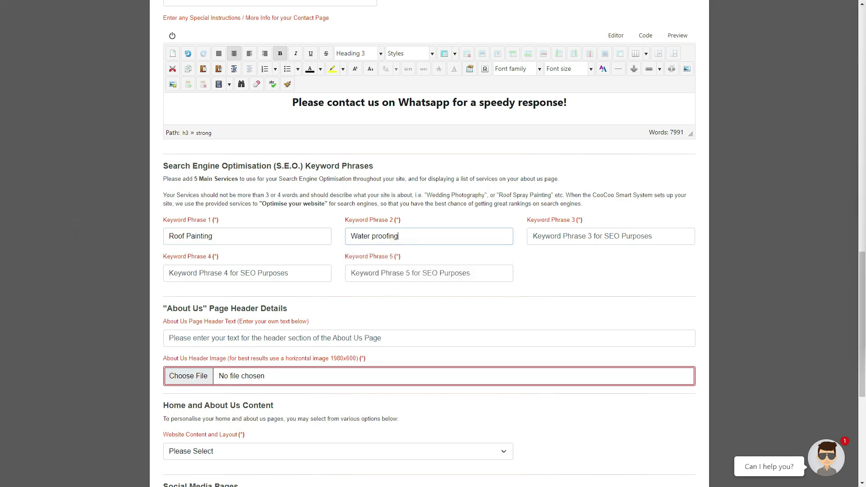
left_click(69, 241)
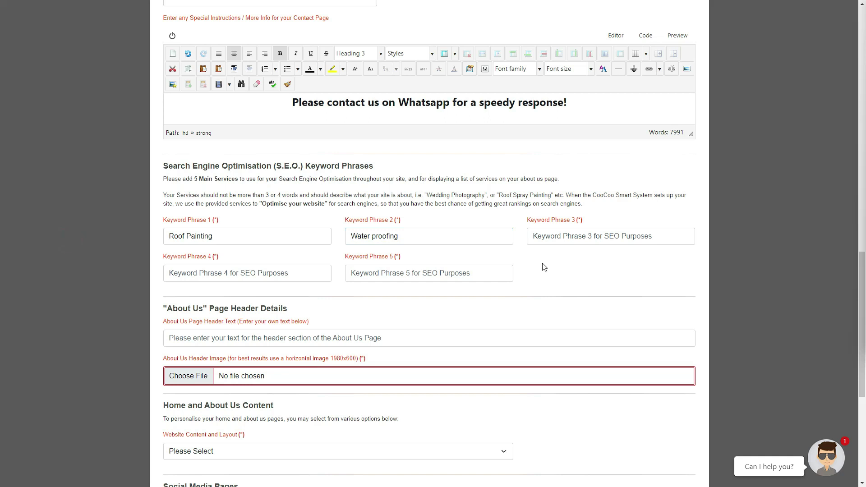
Step: Fill keyword phrases 3-5 with Roof Repairs, Roof Pressure Washing and Roof Maintenance
left_click(562, 236)
key("Down")
key("Return")
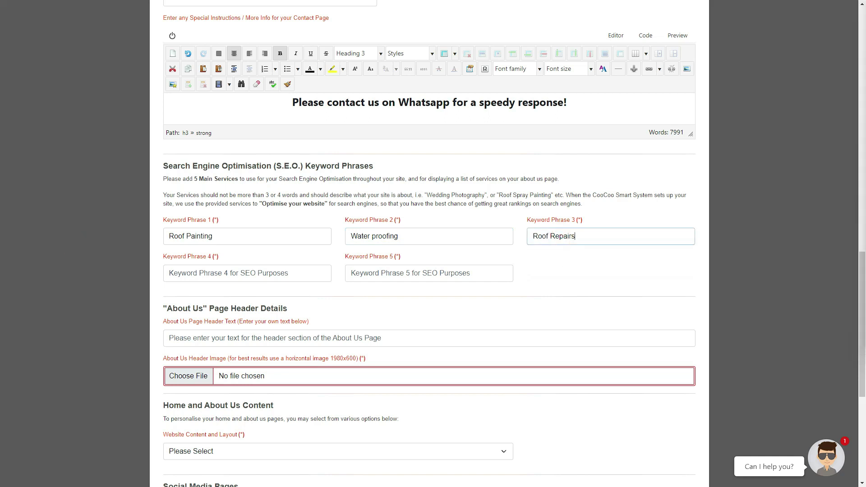
left_click(106, 247)
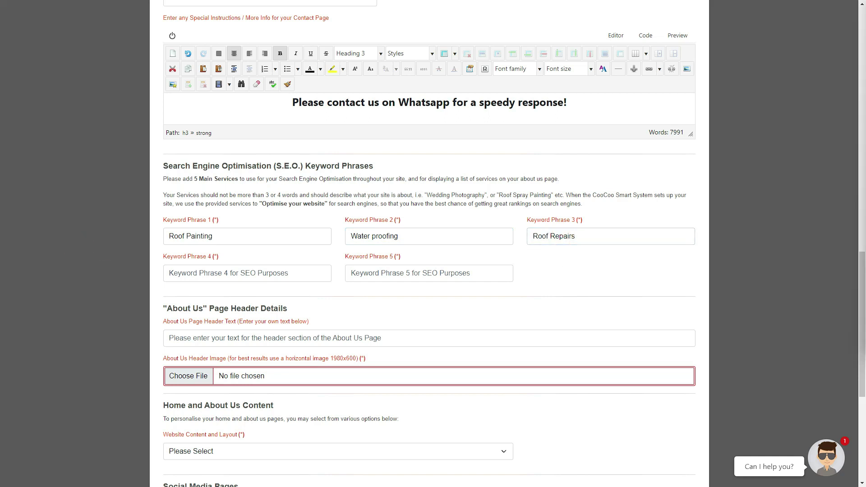
left_click(225, 271)
key("Down")
key("Return")
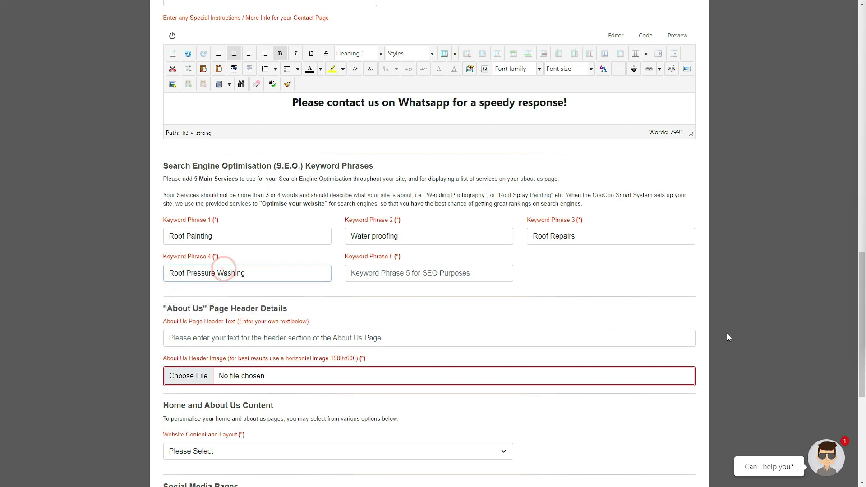
left_click(85, 253)
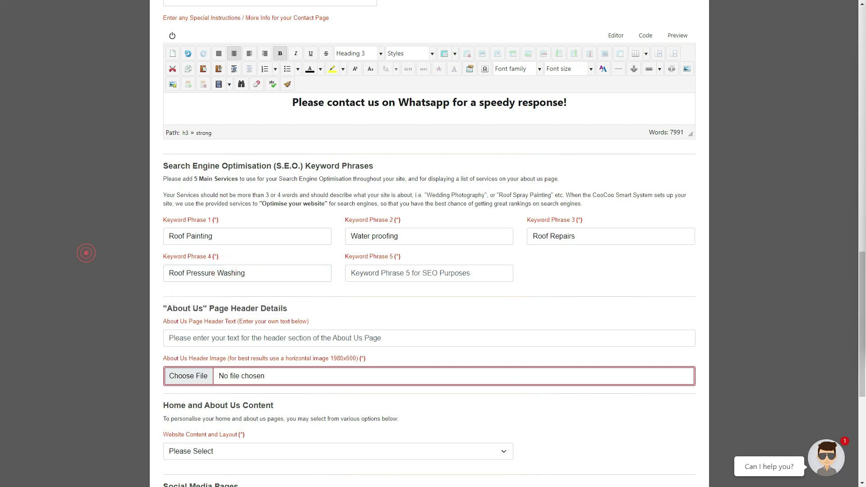
left_click(381, 272)
key("Down")
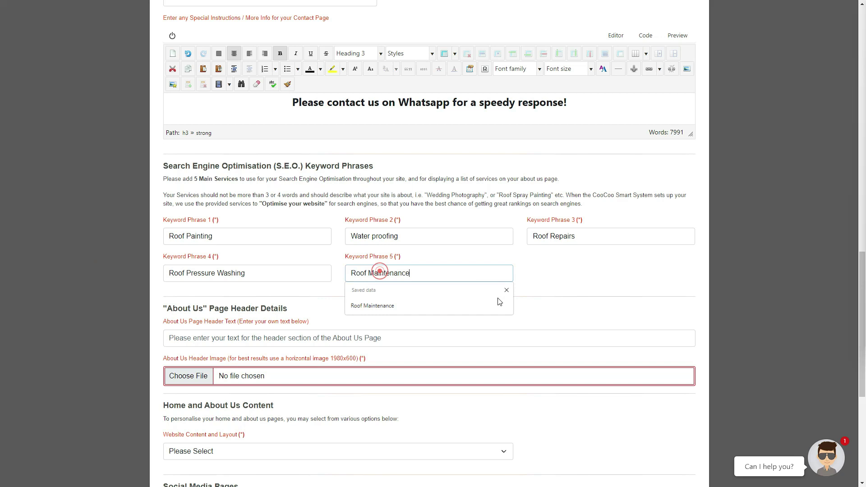
key("Return")
Step: Fill the About Us header with the saved Decron Projects Exceptional Services sentence
left_click(156, 277)
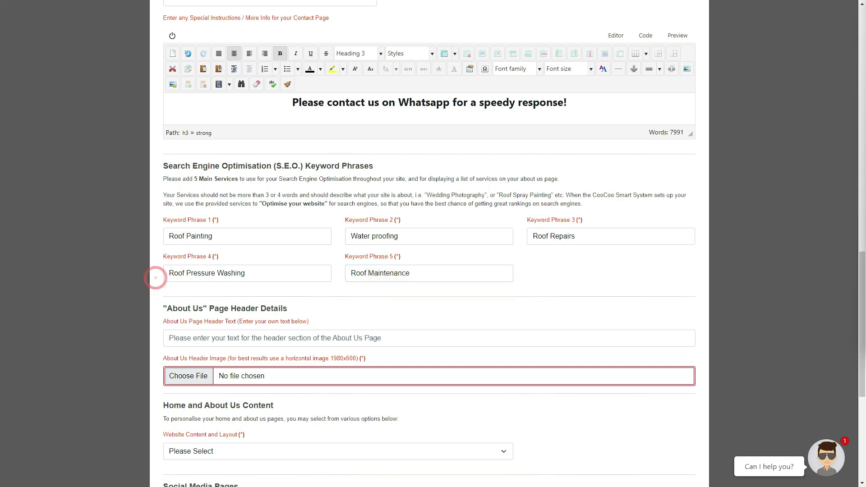
left_click(300, 341)
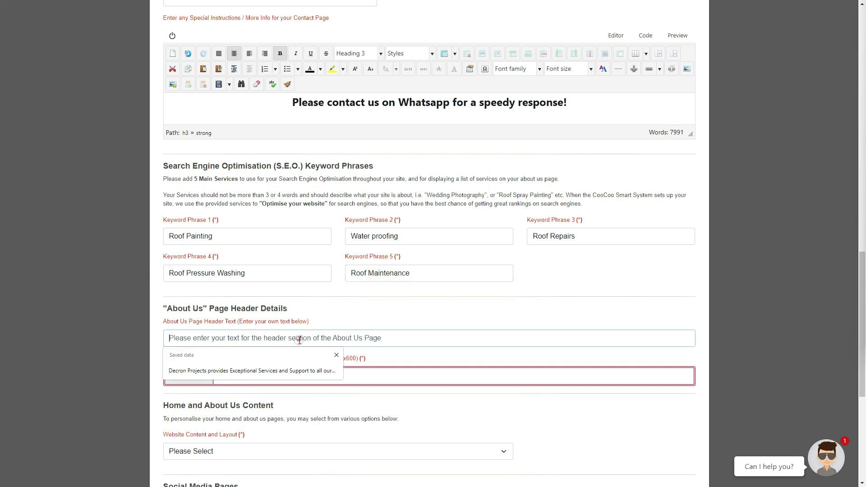
key("Down")
key("Return")
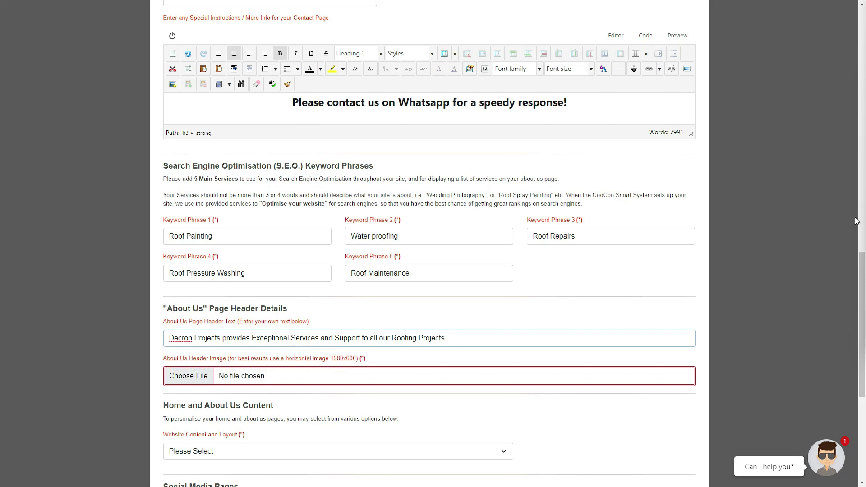
left_click_drag(859, 258, 846, 317)
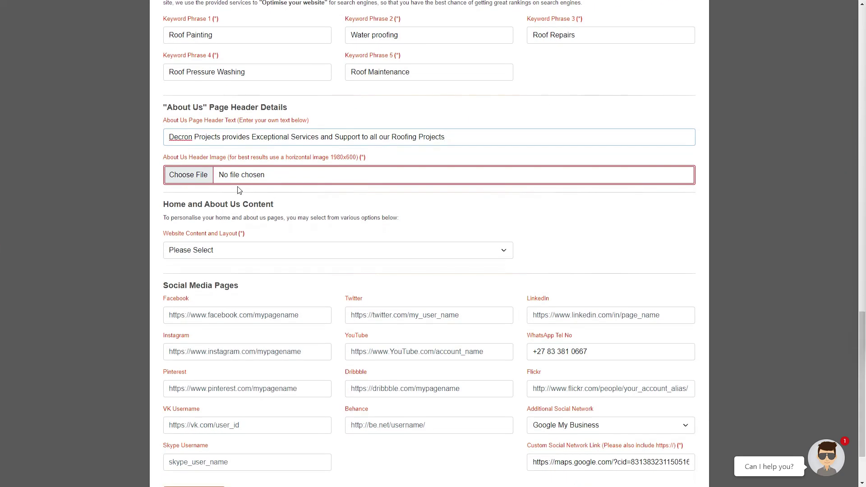
mouse_move(219, 154)
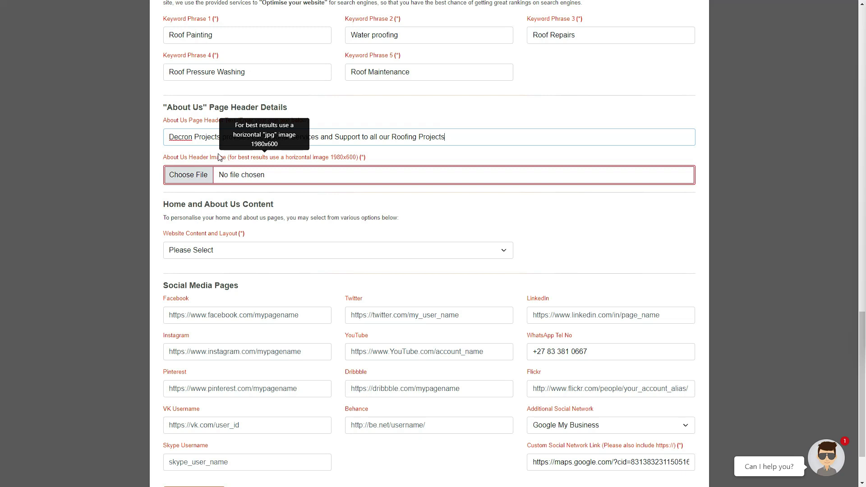
Step: Attach architecture 175.jpg from the Header folder as the About Us header image
left_click(203, 174)
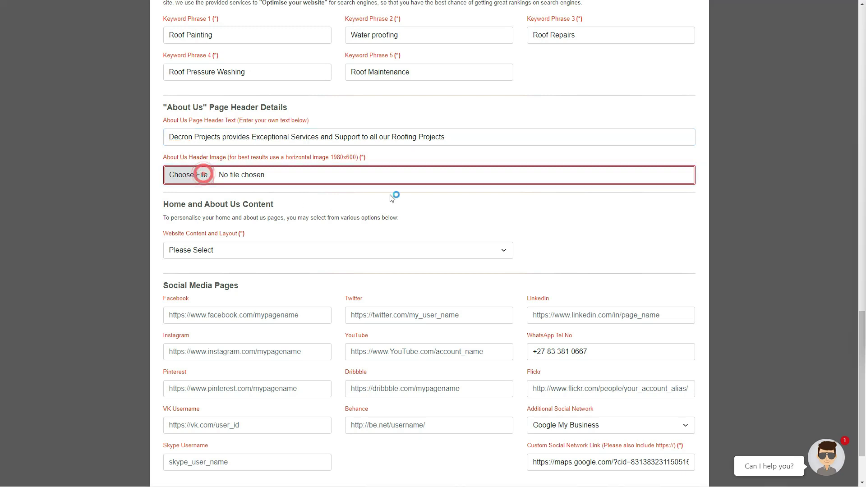
left_click(342, 88)
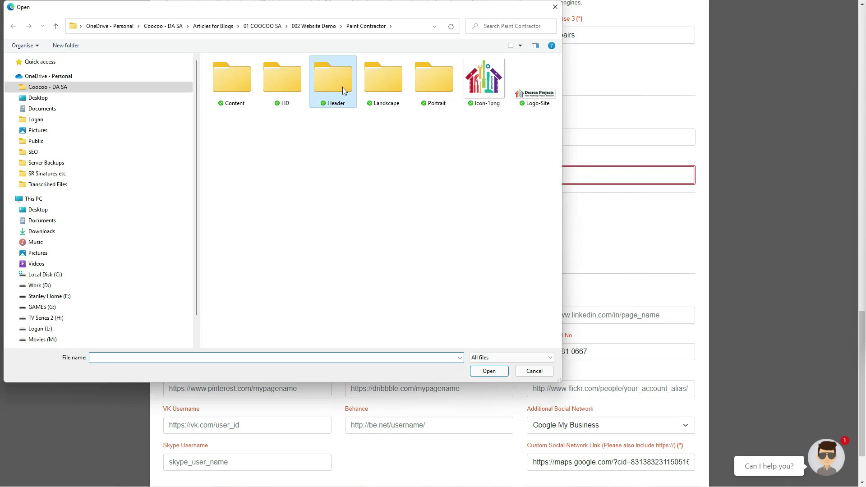
double_click(342, 88)
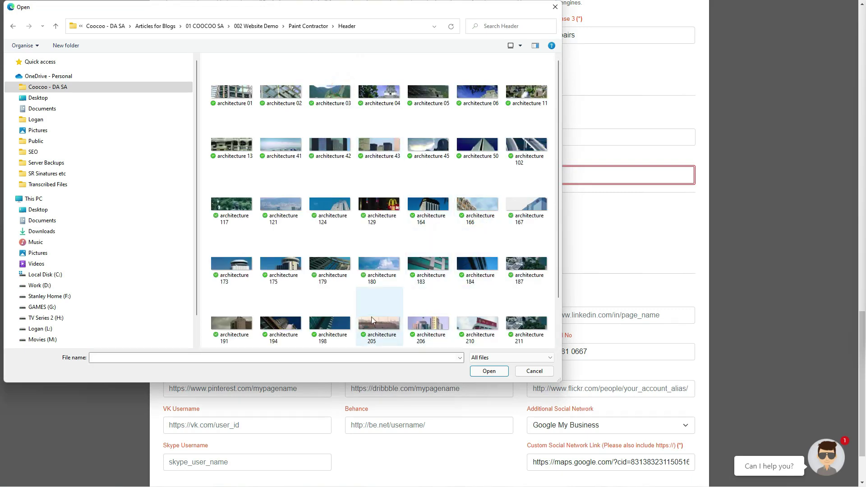
double_click(279, 274)
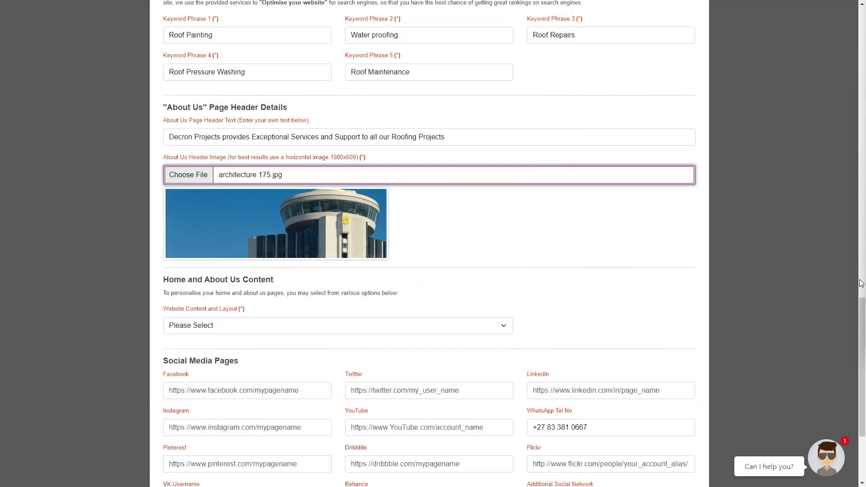
Step: Set Website Content to Full Home and About Us layout to your own content on About Us and Home Page
left_click_drag(862, 304, 862, 313)
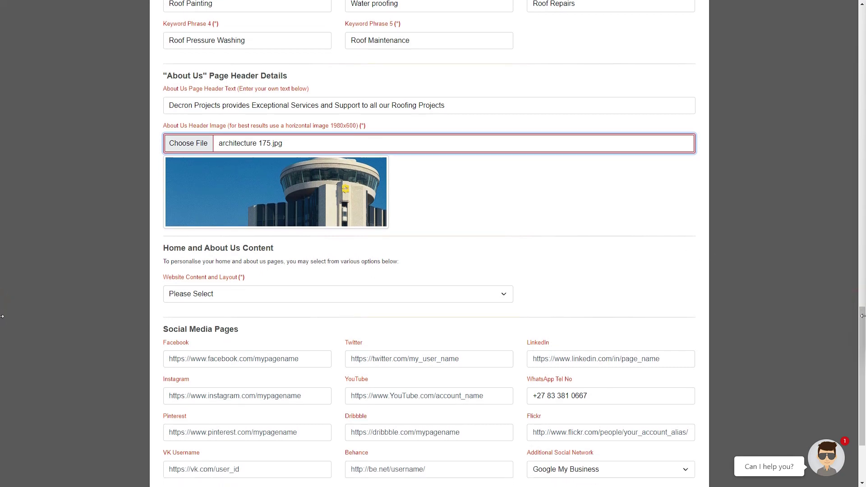
left_click_drag(862, 325, 862, 330)
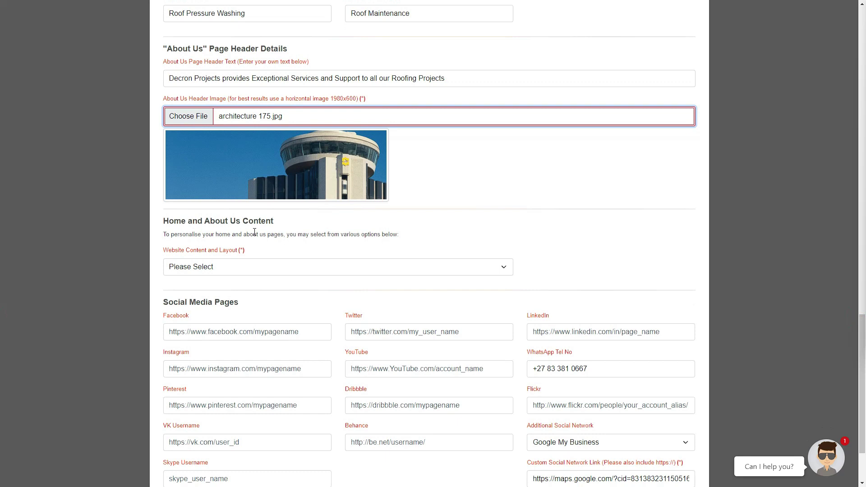
mouse_move(189, 255)
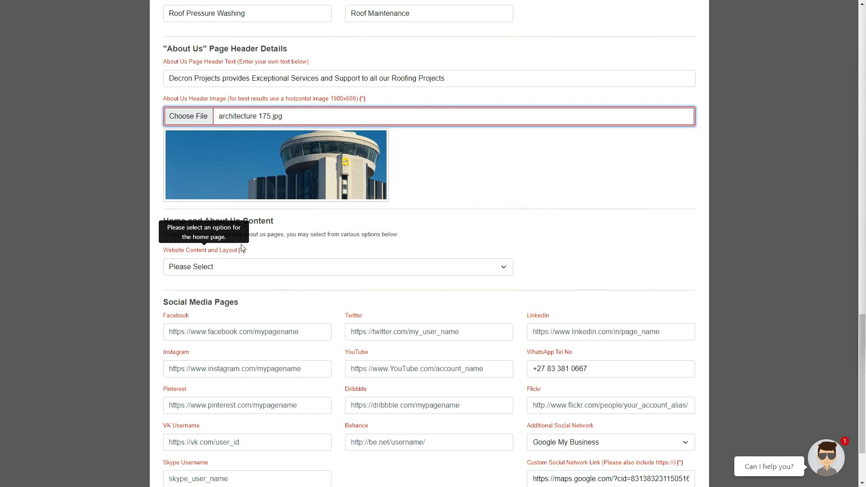
left_click(261, 265)
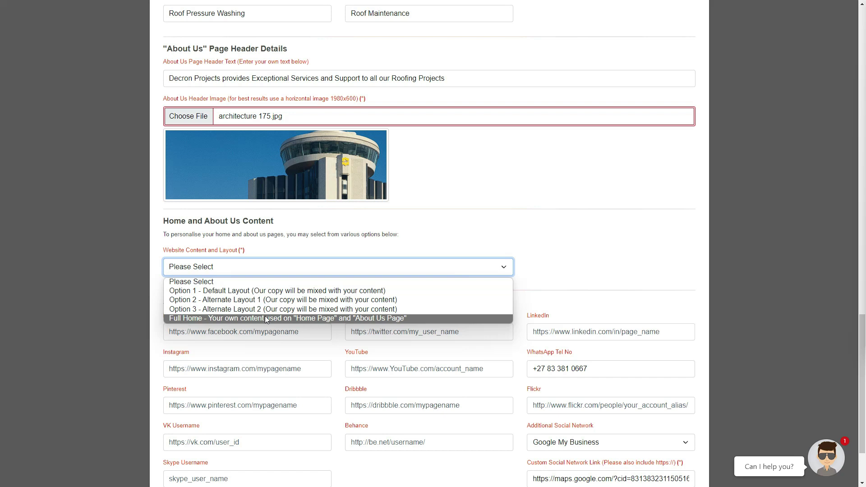
left_click(264, 318)
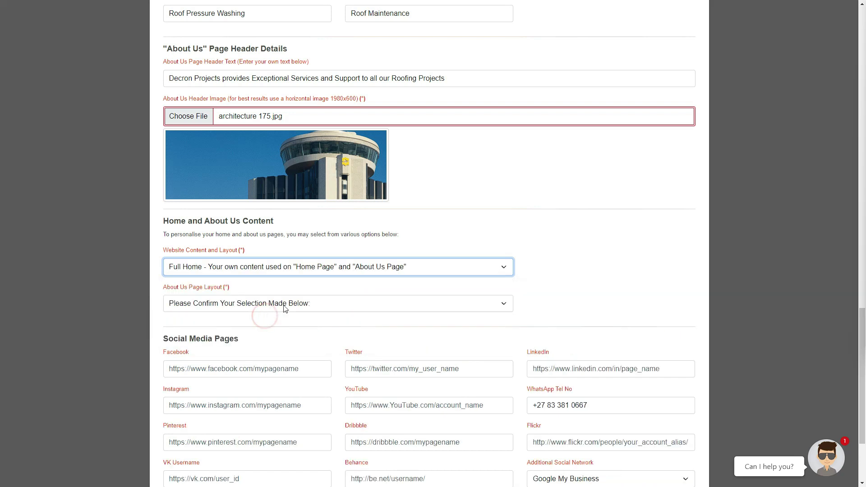
left_click(283, 304)
left_click(272, 327)
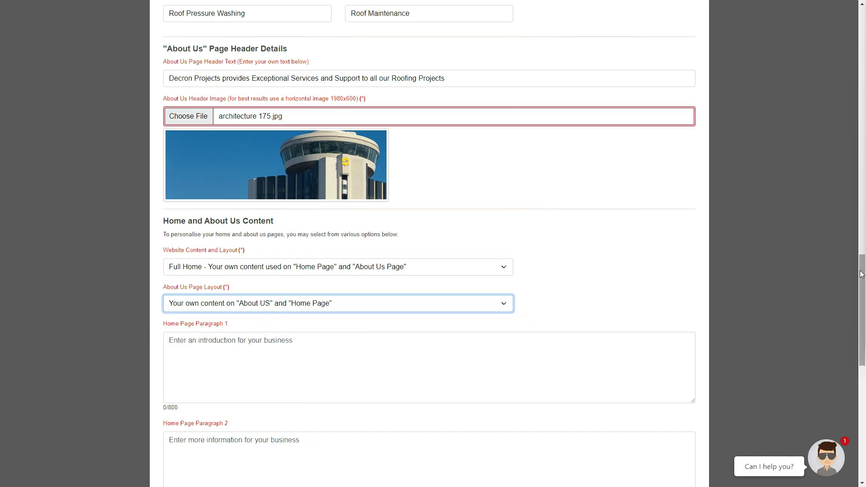
Step: Scroll through the form to review the About Us and Home Page content fields
scroll(862, 274, "down", 3)
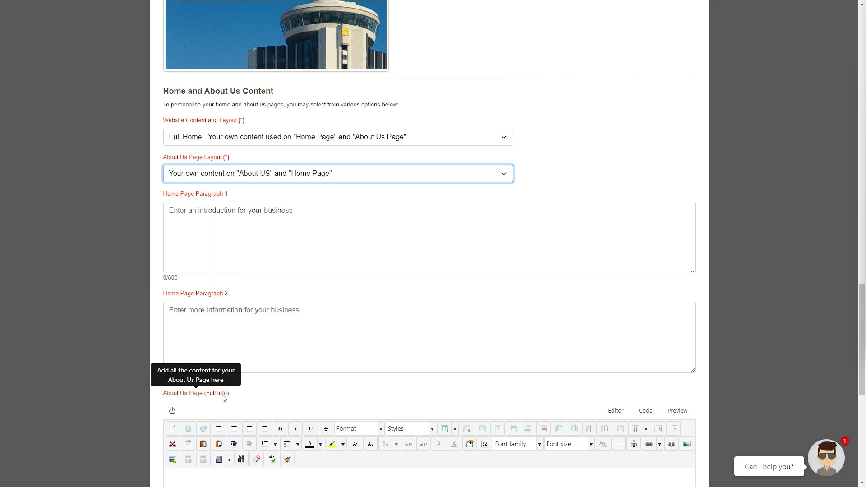
scroll(223, 398, "down", 2)
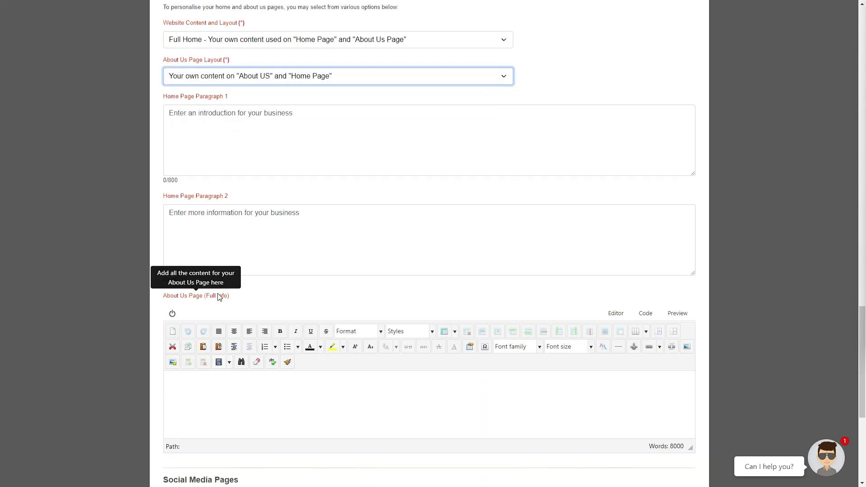
scroll(219, 293, "up", 2)
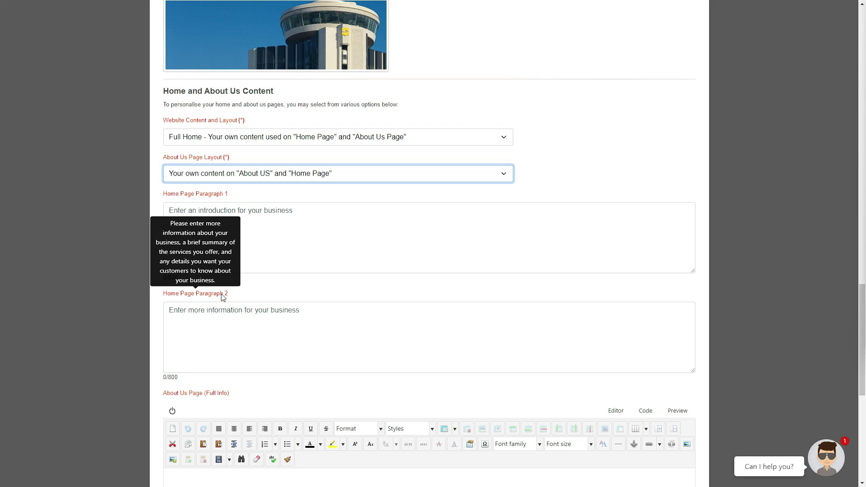
scroll(222, 297, "down", 2)
scroll(222, 296, "up", 2)
scroll(223, 296, "down", 2)
scroll(280, 294, "down", 2)
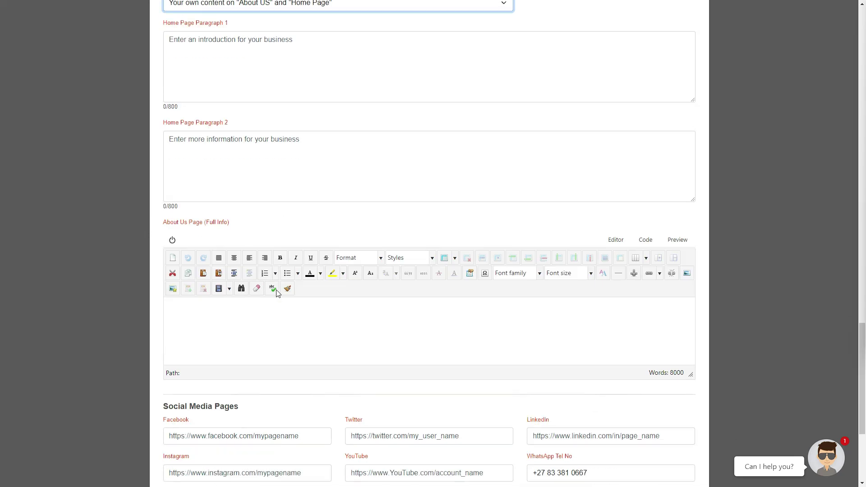
triple_click(683, 349)
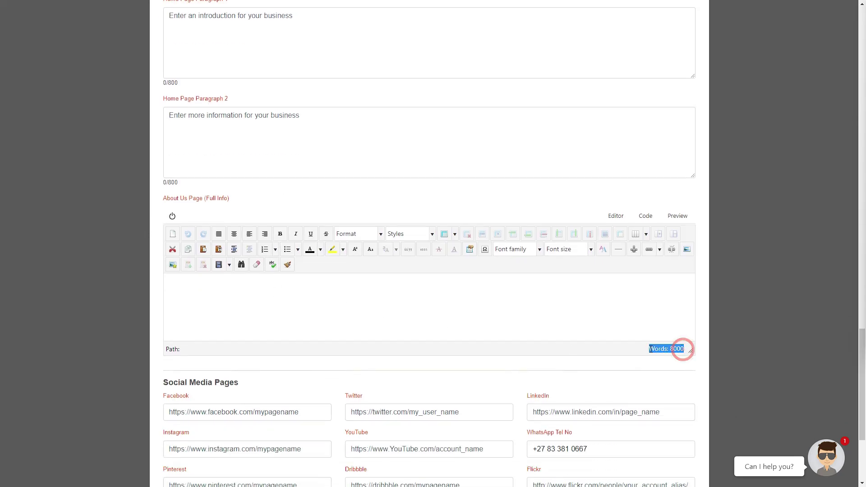
mouse_move(206, 203)
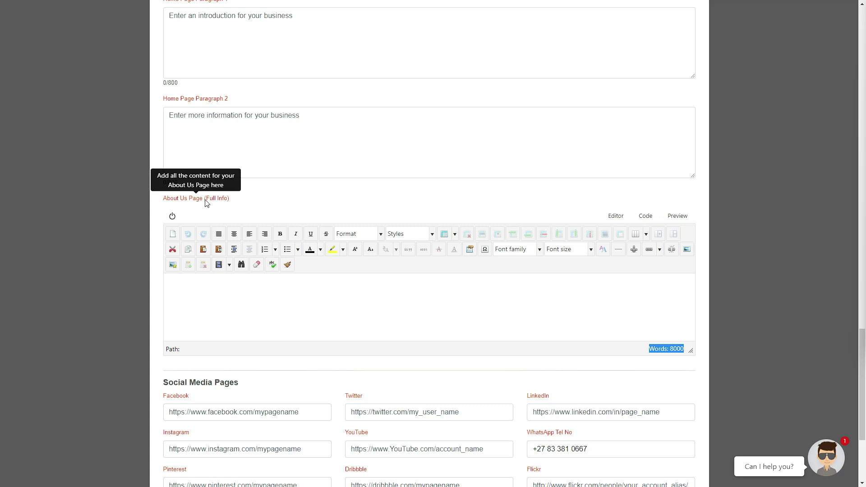
scroll(206, 202, "up", 6)
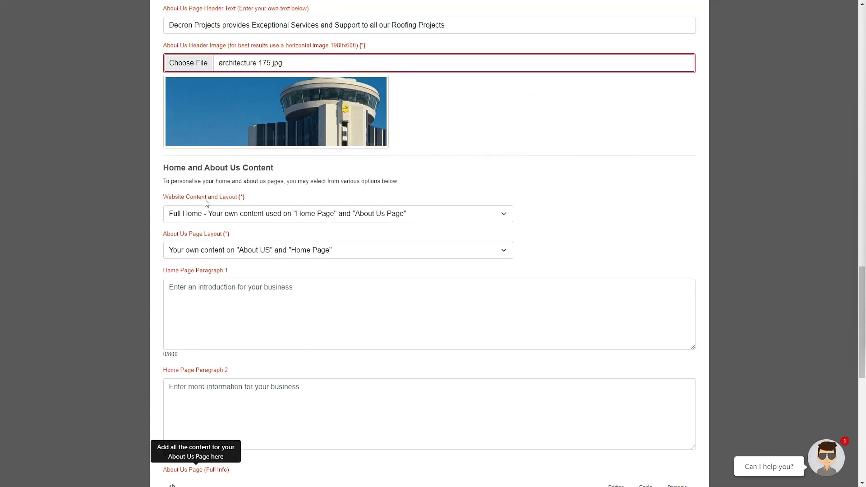
Step: Choose Option 2 - Alternate Layout 1 and the 'A Mix of Our Custom Content' About Us layout
left_click(222, 236)
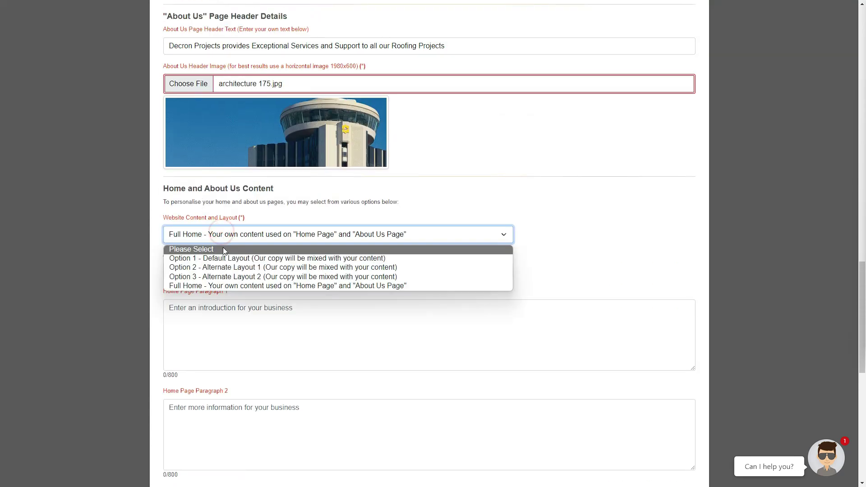
left_click(226, 266)
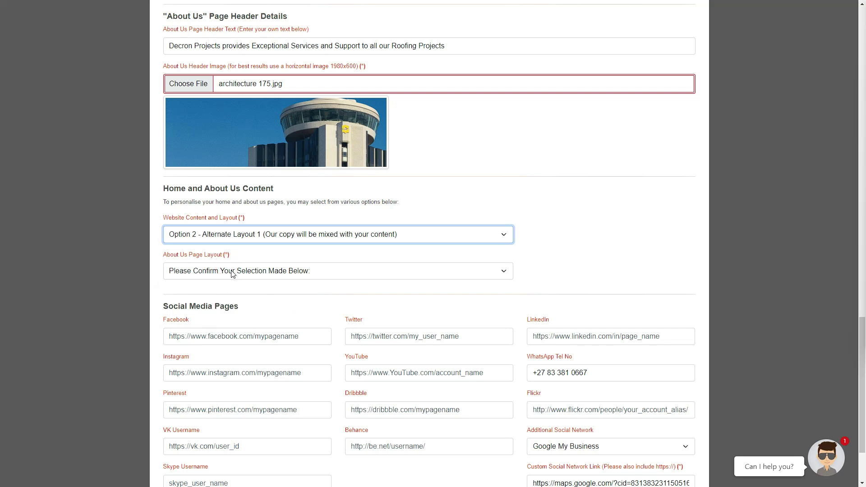
left_click(229, 270)
left_click(227, 295)
left_click(605, 253)
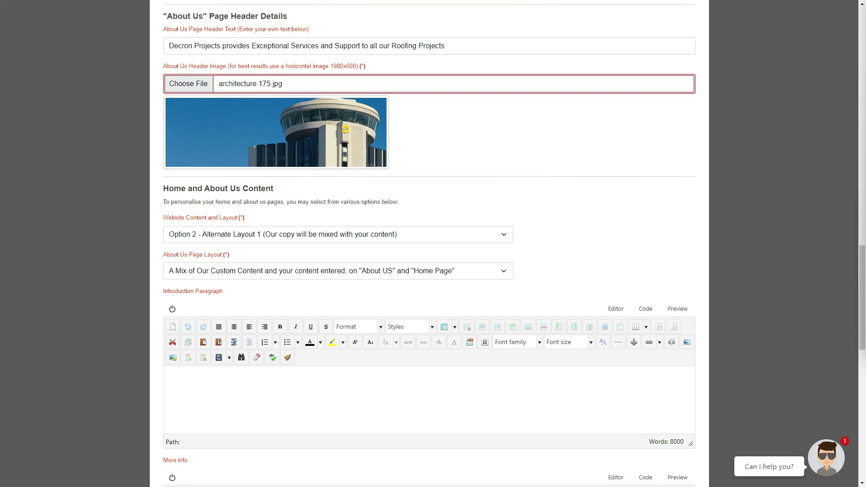
Step: Paste the Decron Projects introduction into Introduction Paragraph and the service areas text into More info
left_click(287, 374)
type("Professional Roof Spray Painting, General House Repairs, All Round Handyman Services, Roof and Wall Painting Contractors, Framed/Frameless Glass Balistrades and Doors/Showers... Decron Projects has the skillset for all your home, townhouse or business projects.")
scroll(523, 234, "down", 6)
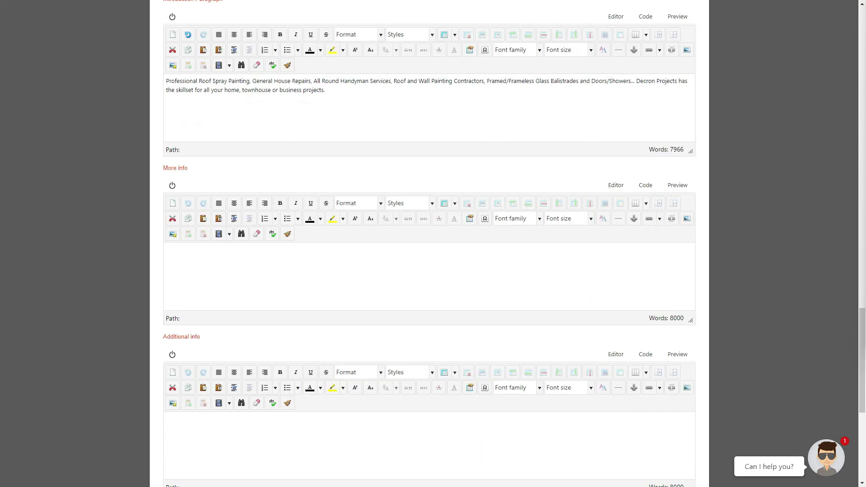
left_click(109, 319)
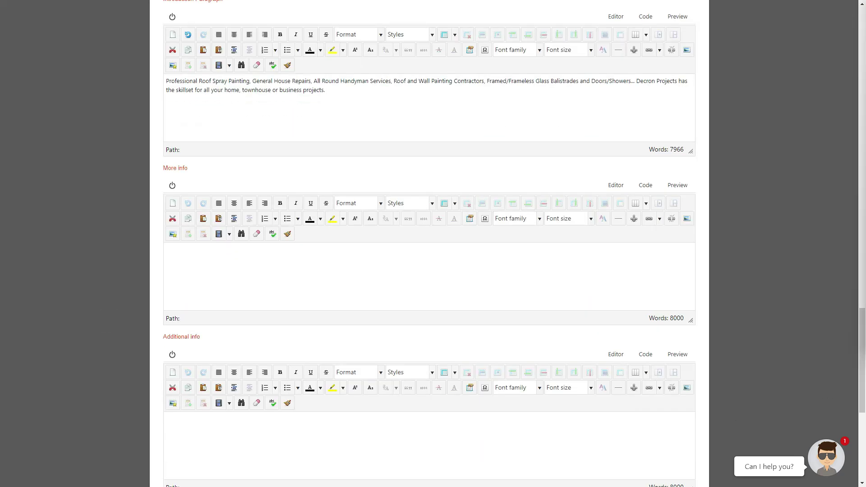
left_click(253, 249)
key("ctrl+v")
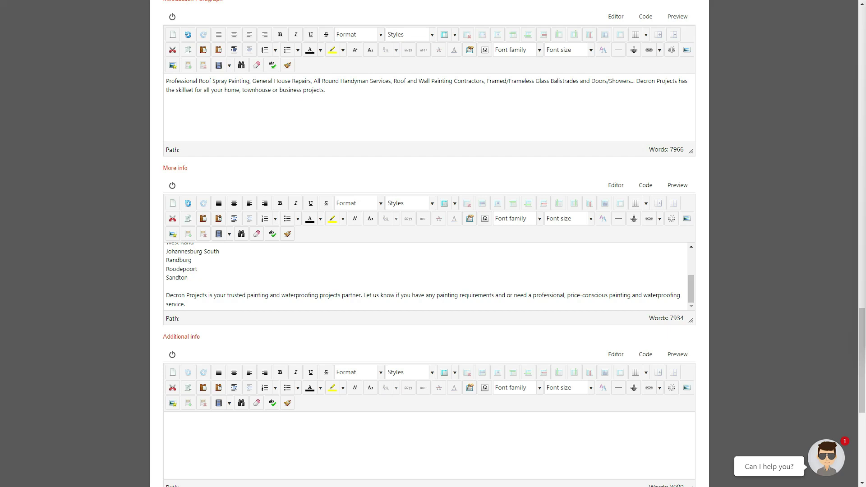
left_click(135, 282)
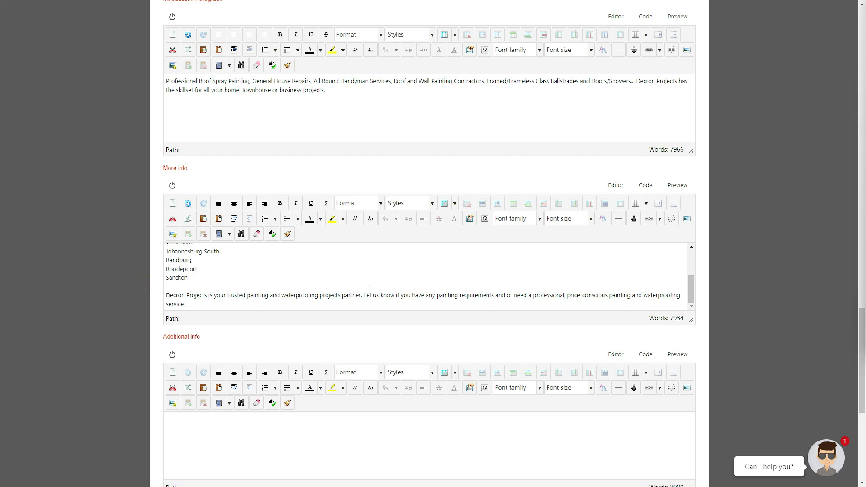
Step: Paste the services list and closing paragraphs into the Additional info editor
scroll(369, 289, "down", 2)
left_click(317, 329)
key("ctrl+v")
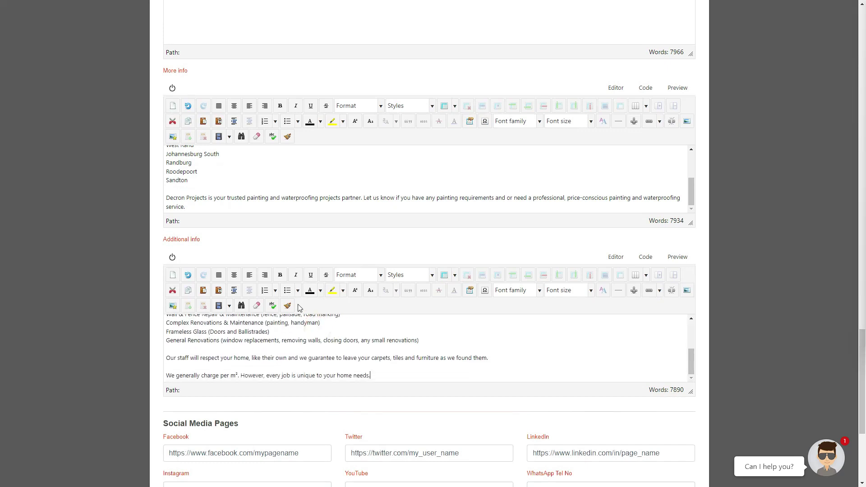
scroll(298, 307, "up", 6)
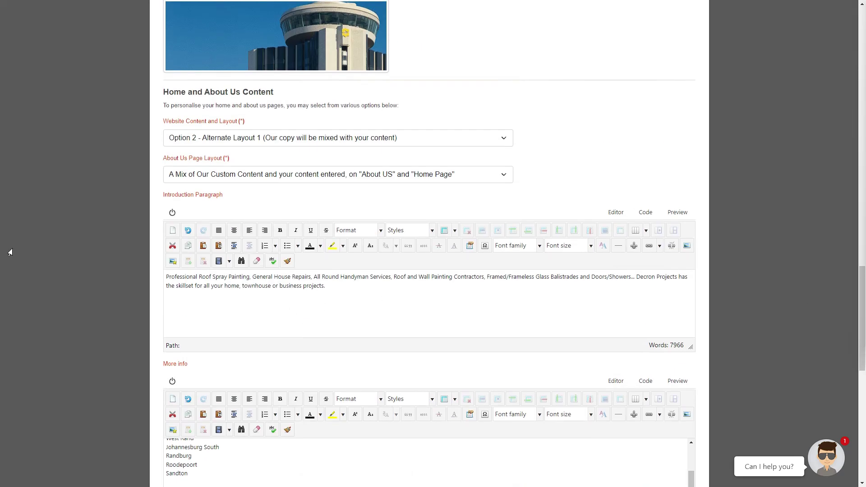
left_click(860, 271)
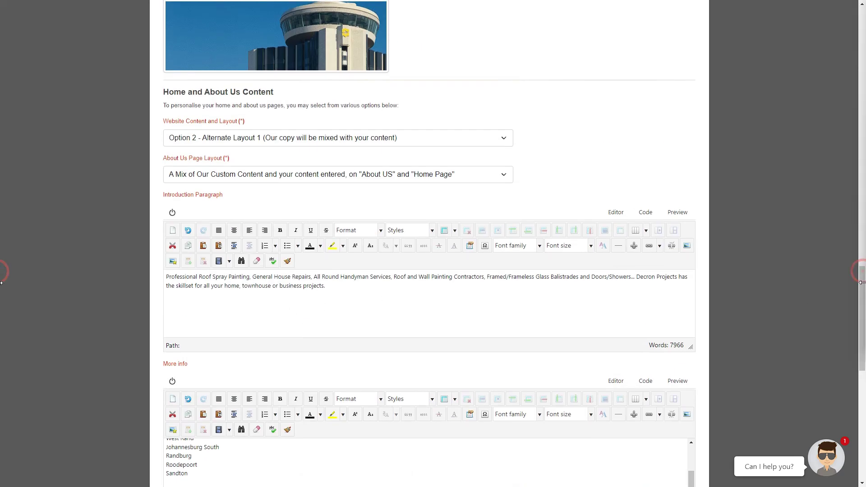
left_click_drag(859, 271, 859, 267)
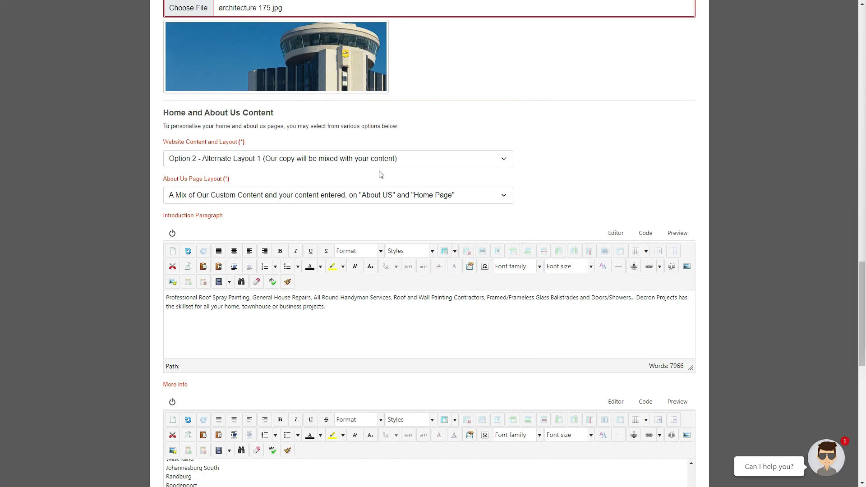
Step: Try Full Home with own content on About Us and Home Page, checking its paragraph editors
left_click(356, 158)
left_click(305, 208)
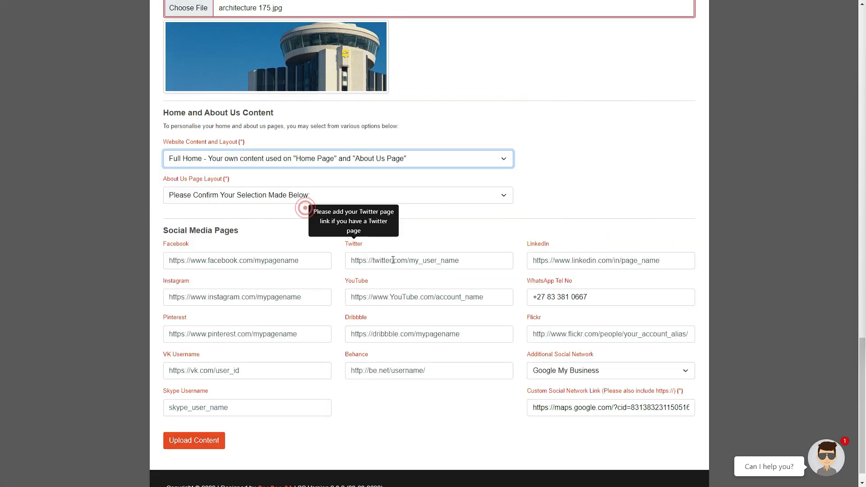
left_click(433, 189)
left_click(339, 214)
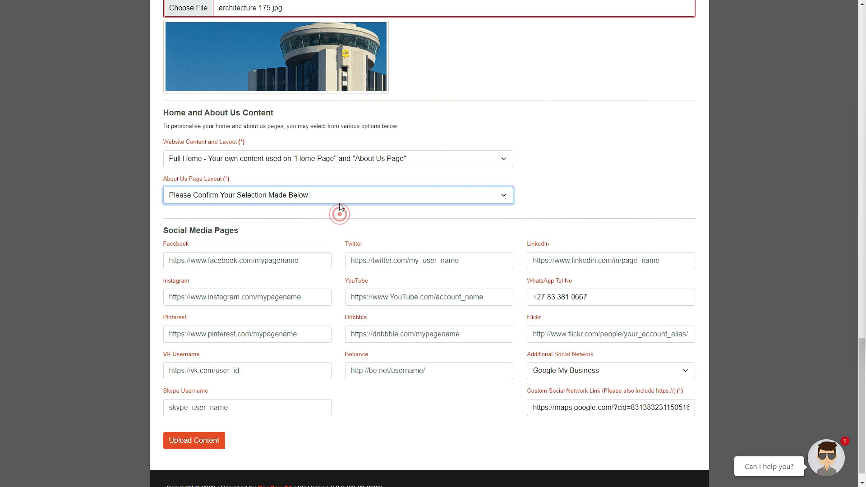
left_click(332, 202)
left_click(329, 219)
scroll(327, 215, "down", 6)
left_click(363, 256)
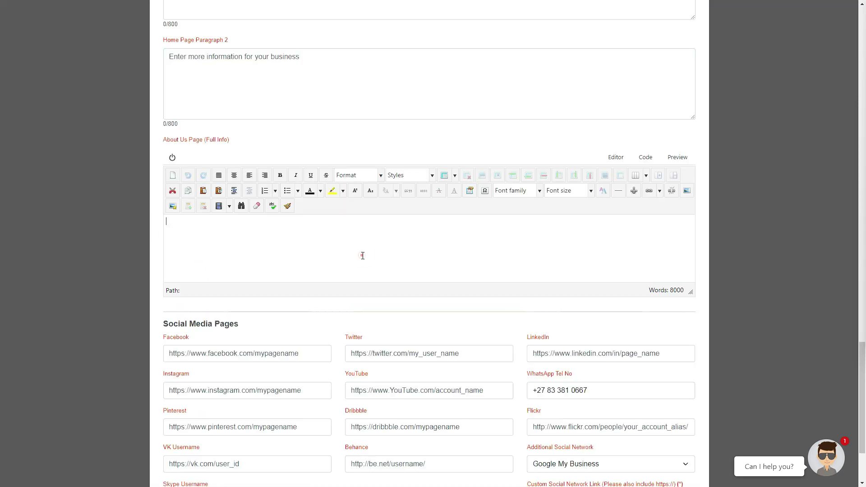
scroll(362, 256, "up", 4)
left_click(347, 271)
left_click(341, 186)
Step: Toggle the About Us page layout between own content and the unconfirmed choice
left_click(355, 120)
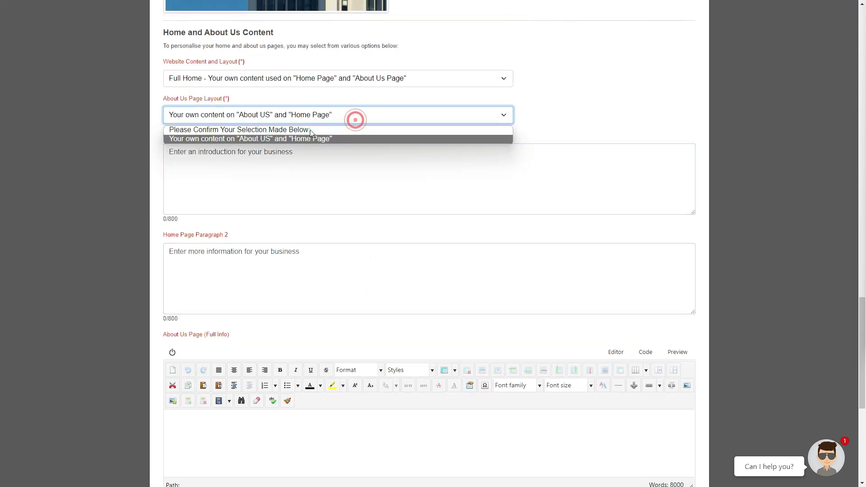
left_click(300, 131)
left_click(315, 176)
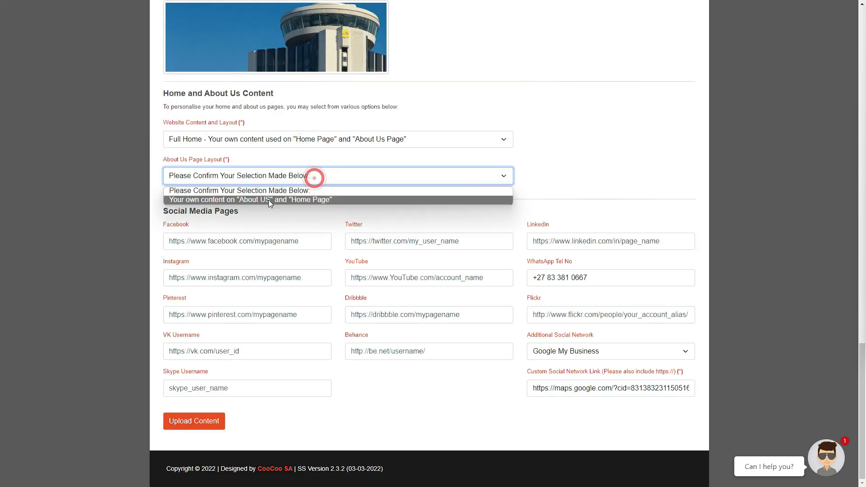
left_click(269, 199)
scroll(369, 234, "down", 2)
key("Up")
scroll(361, 248, "up", 6)
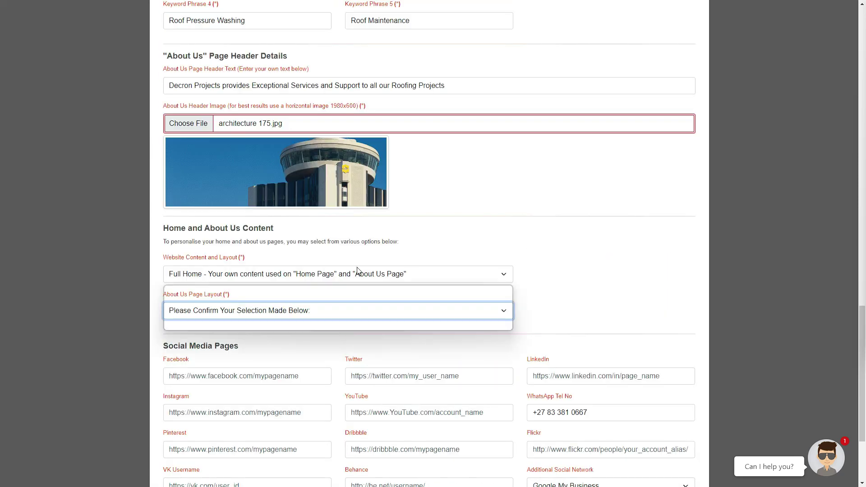
Step: Switch Website Content to Option 1 - Default Layout and re-pick the mixed custom content About Us layout
left_click(353, 267)
left_click(323, 298)
left_click(365, 311)
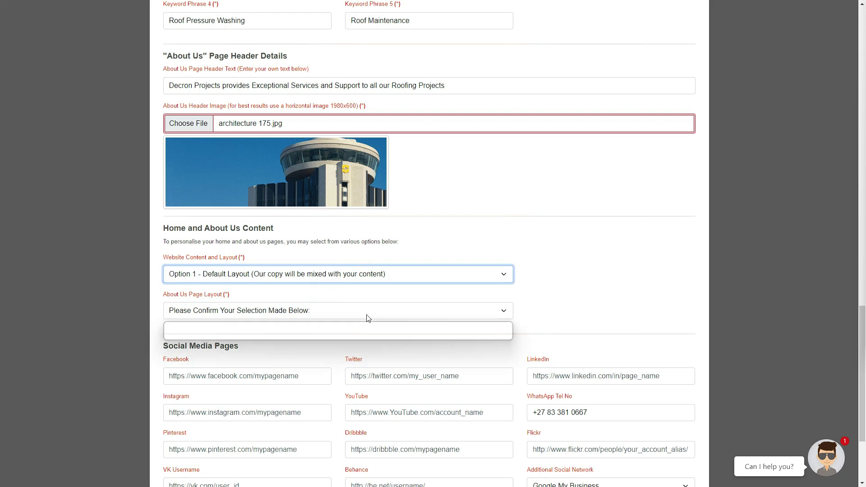
left_click(324, 325)
left_click(321, 329)
scroll(386, 284, "down", 10)
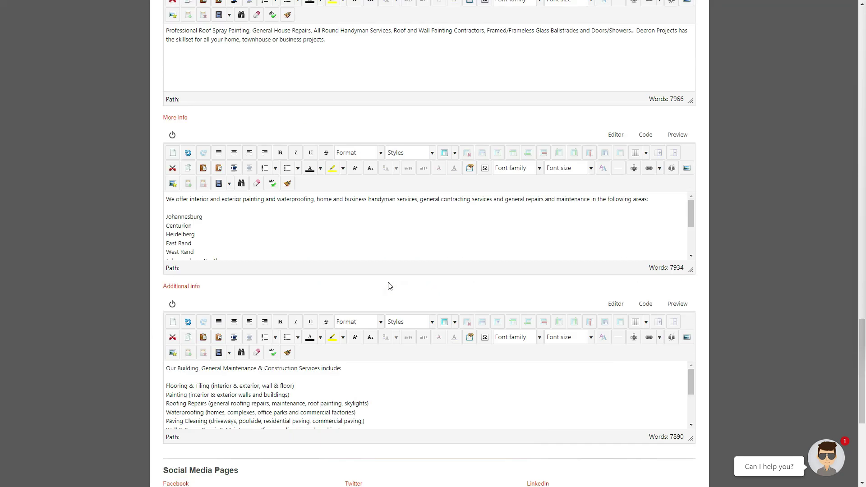
scroll(389, 282, "down", 6)
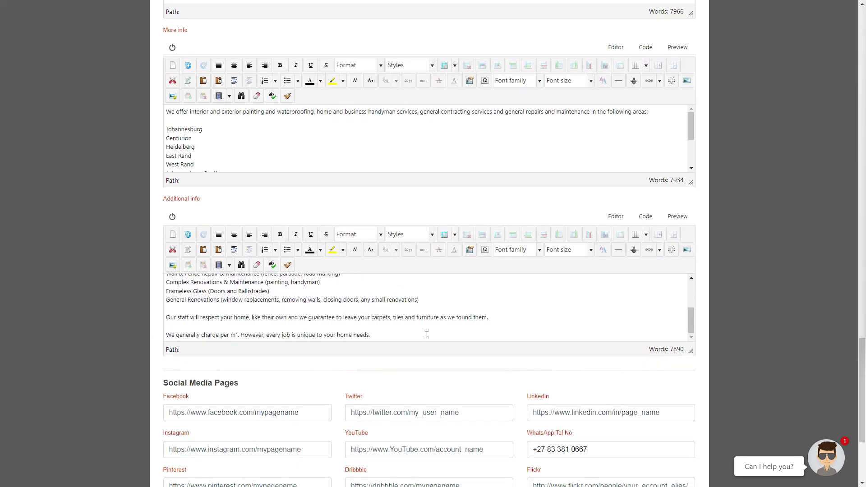
Step: Fill the Facebook page link from autofill and keep Google My Business as the additional network
scroll(598, 307, "down", 2)
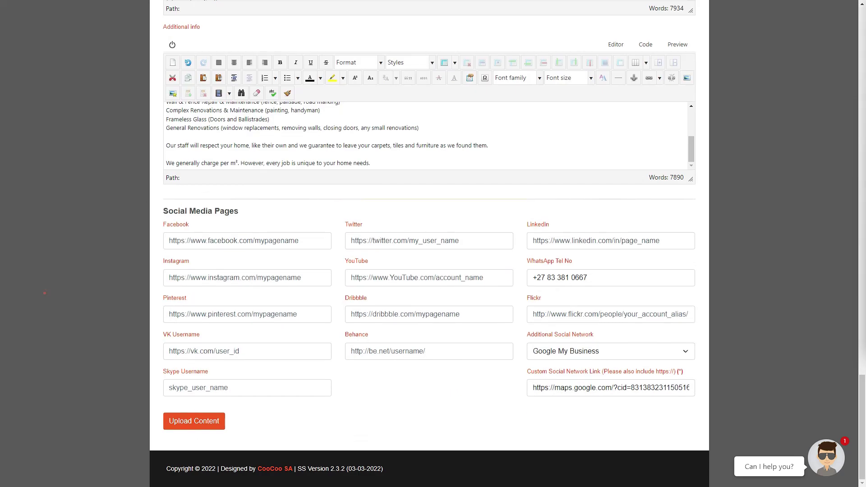
left_click(236, 240)
left_click(256, 252)
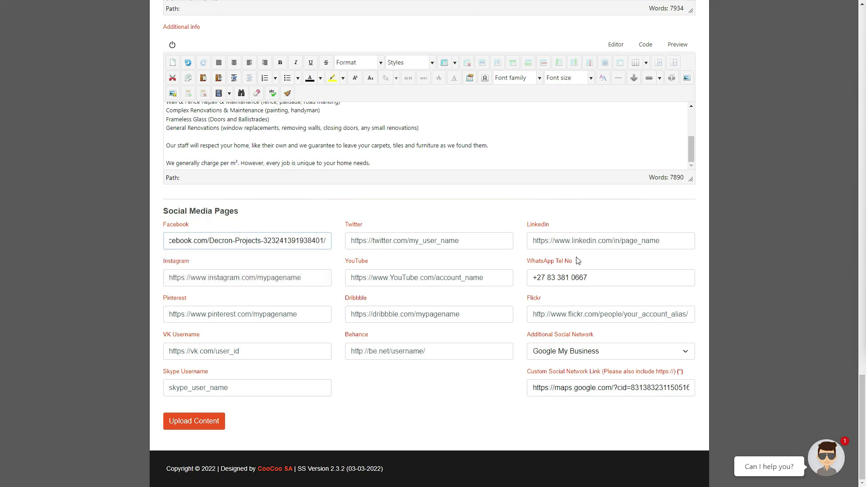
left_click(590, 356)
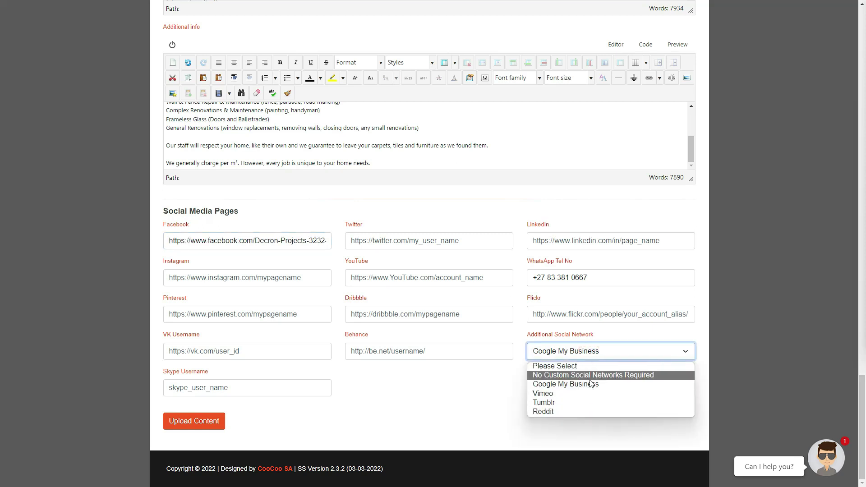
left_click(596, 356)
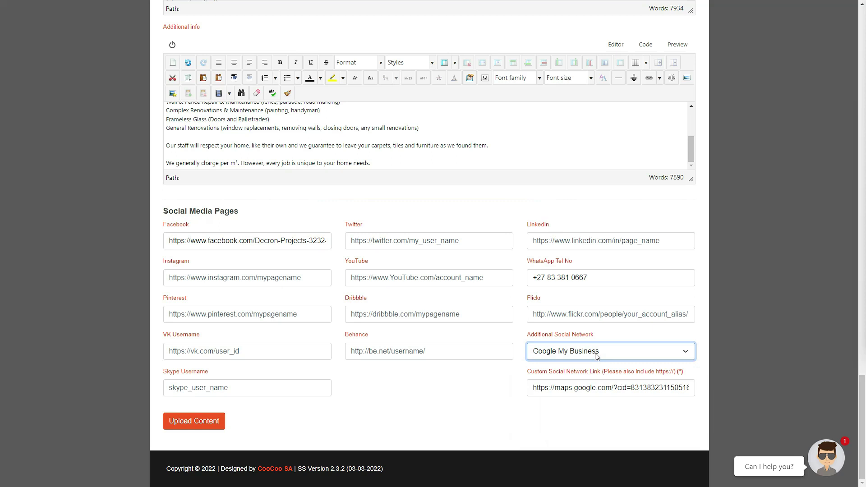
Step: Upload the form content and highlight the title on the Website Images Management Page
left_click(205, 422)
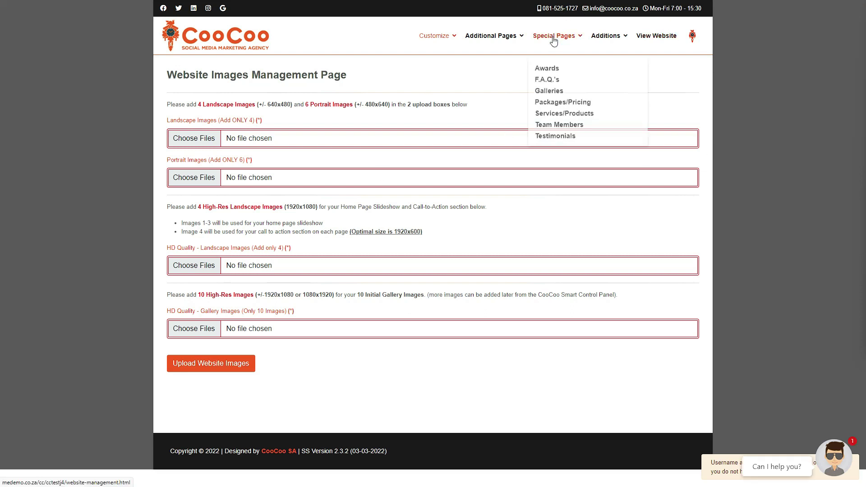
mouse_move(480, 38)
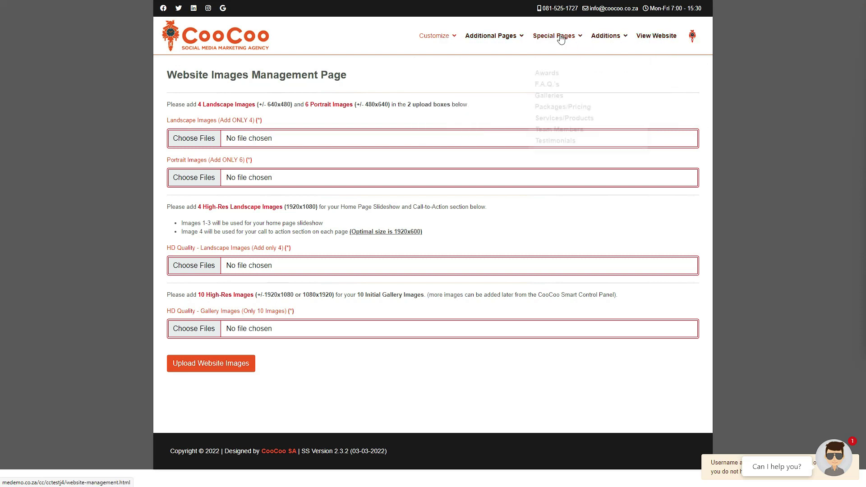
mouse_move(509, 38)
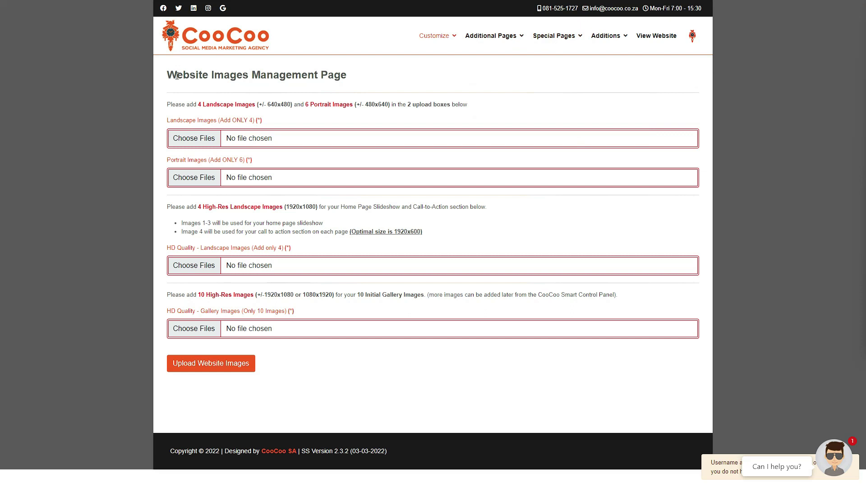
left_click_drag(167, 77, 362, 76)
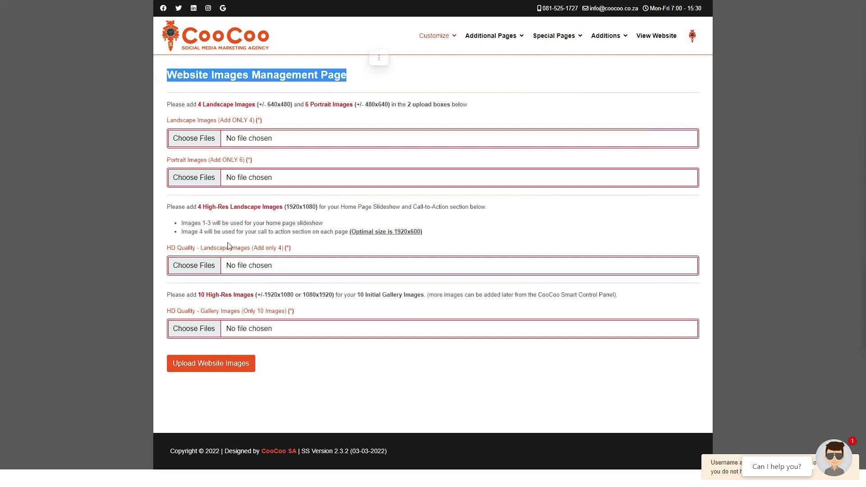